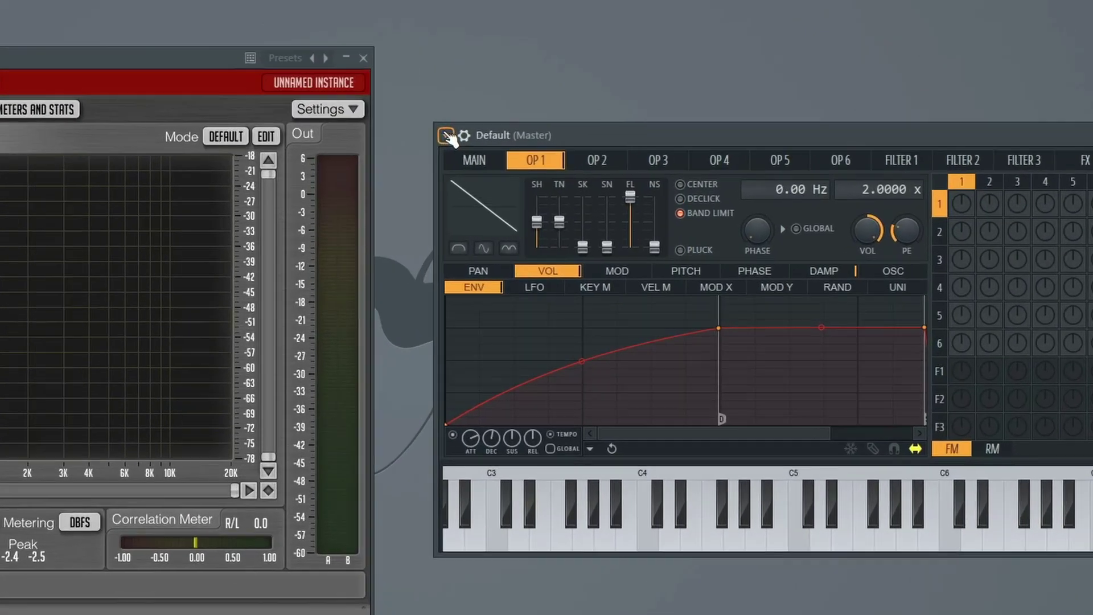
Load the Default preset and switch operator 1's waveform to Saw
click(446, 135)
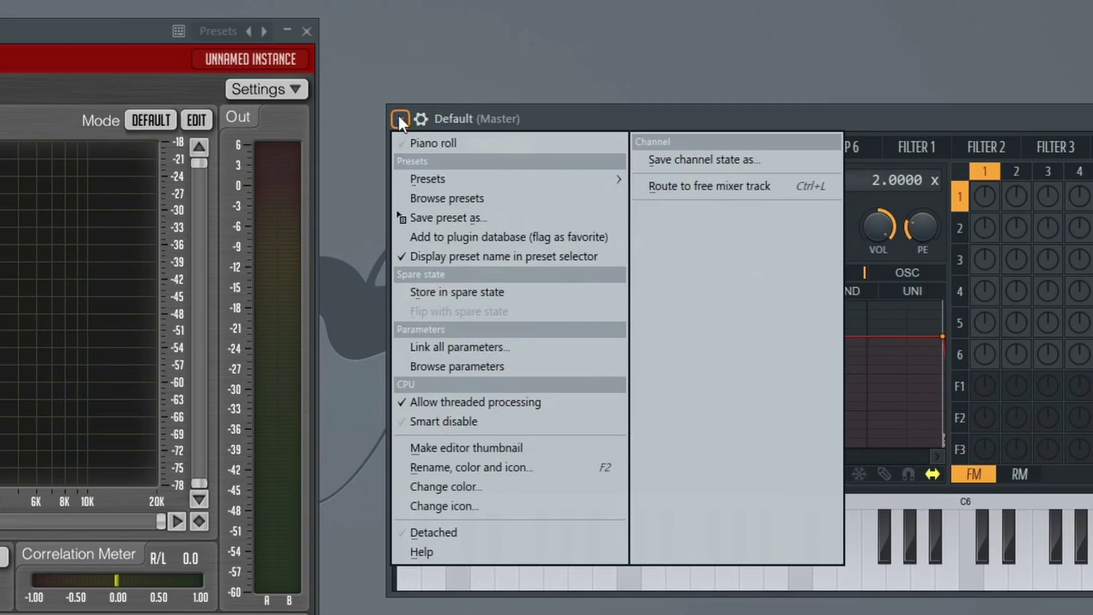
mouse_move(429, 178)
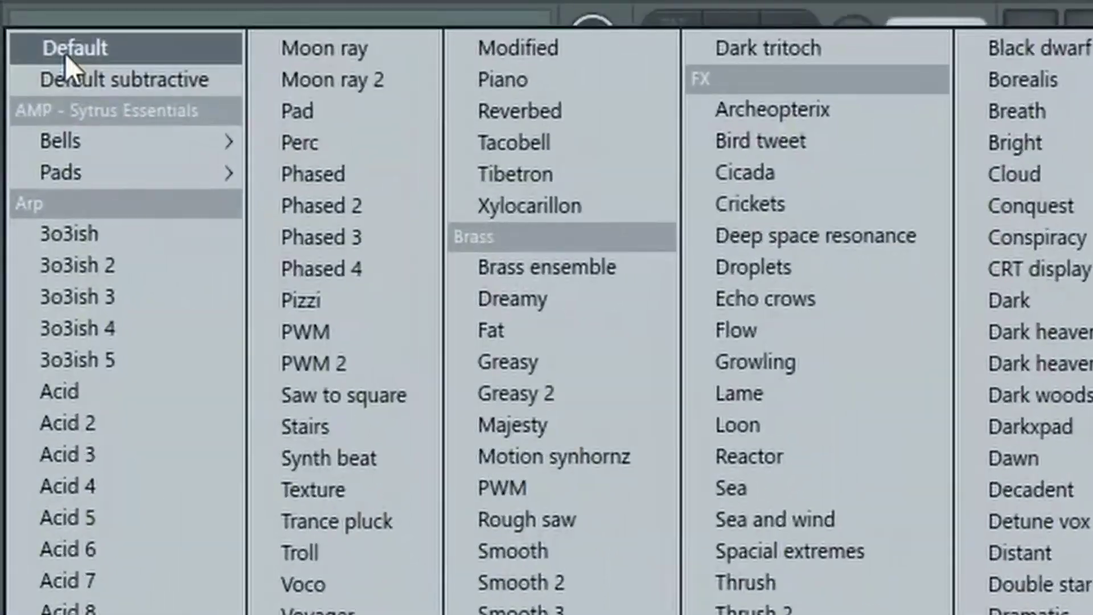
click(27, 17)
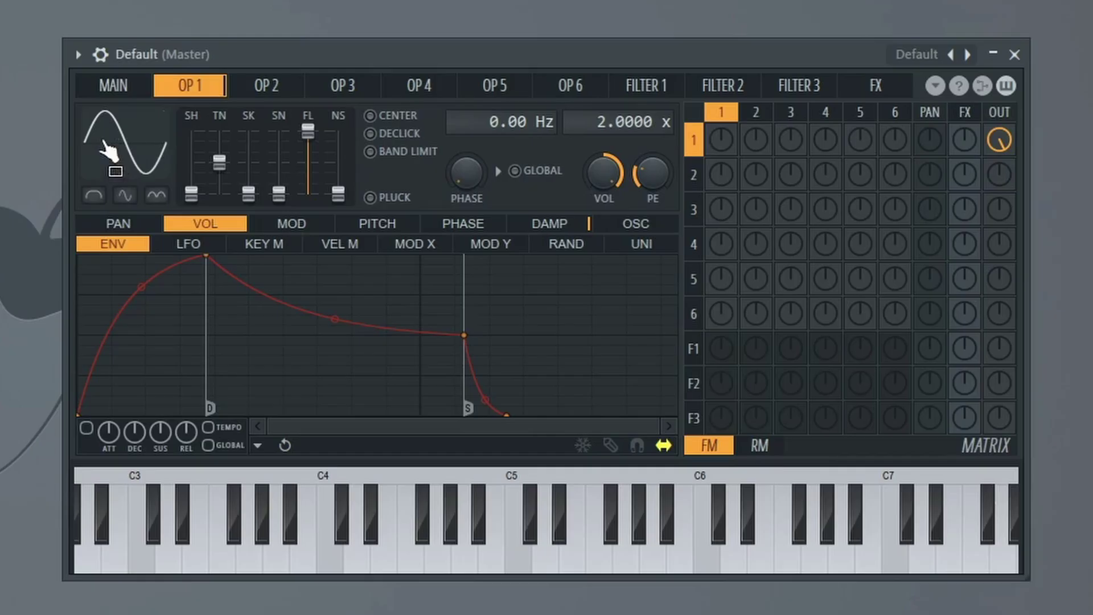
right_click(122, 145)
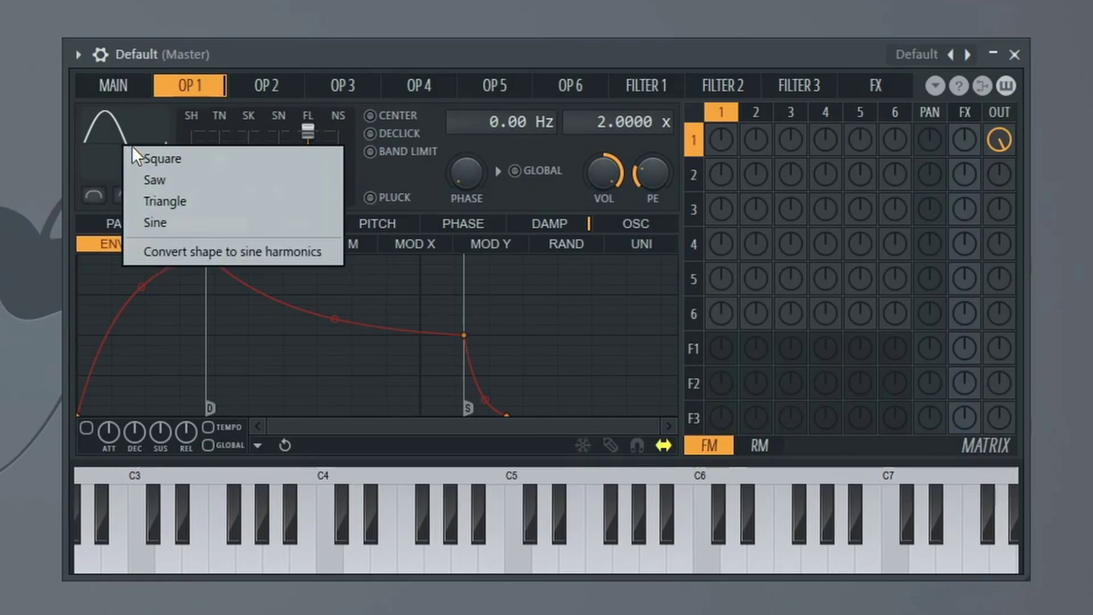
click(155, 179)
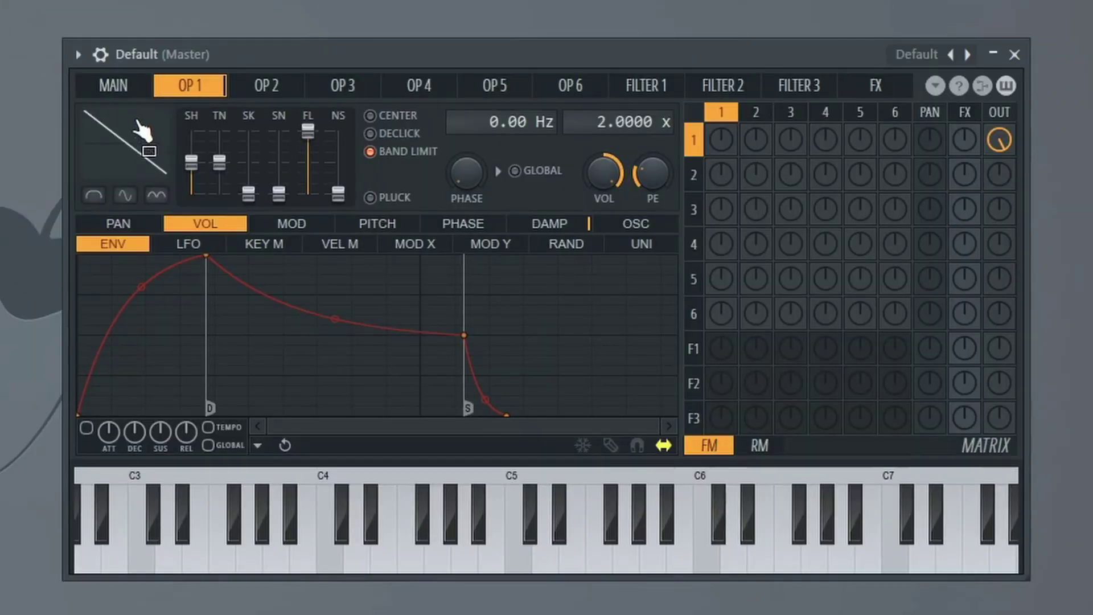
On the MAIN page, push the Unison SB and PH sliders to maximum
click(116, 86)
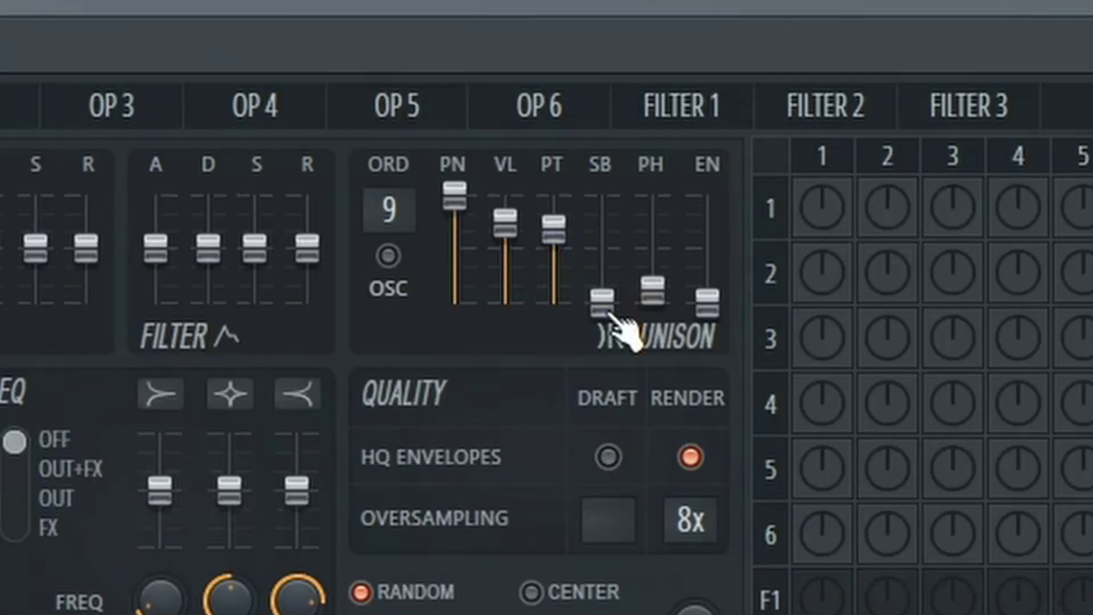
drag(610, 307, 612, 200)
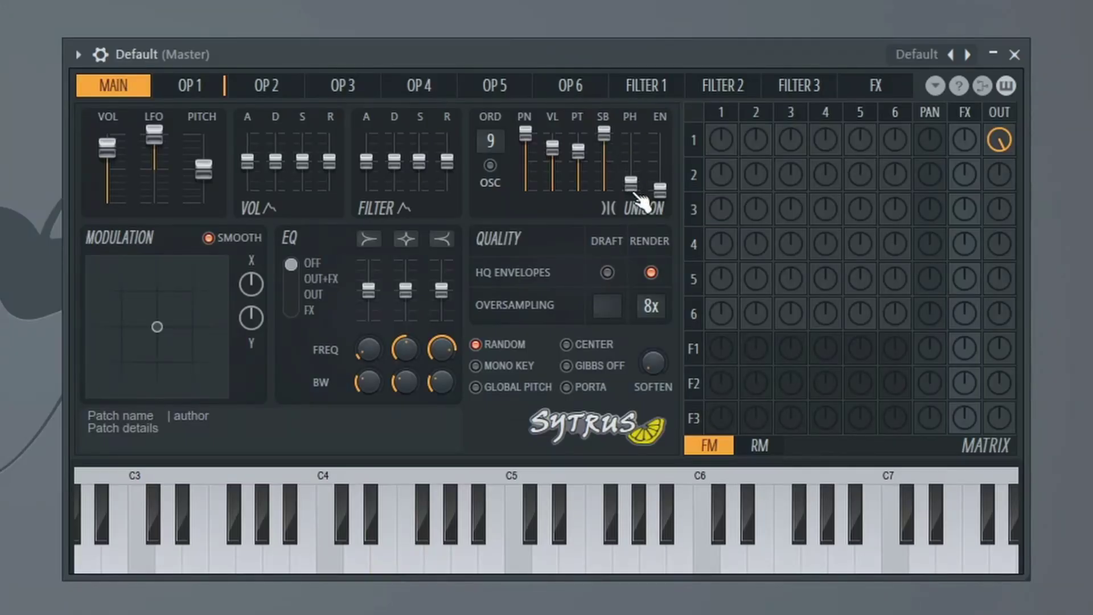
drag(638, 193, 635, 136)
Enable OP 1's volume envelope, moving the peak later, raising sustain and bending the attack curve
click(194, 91)
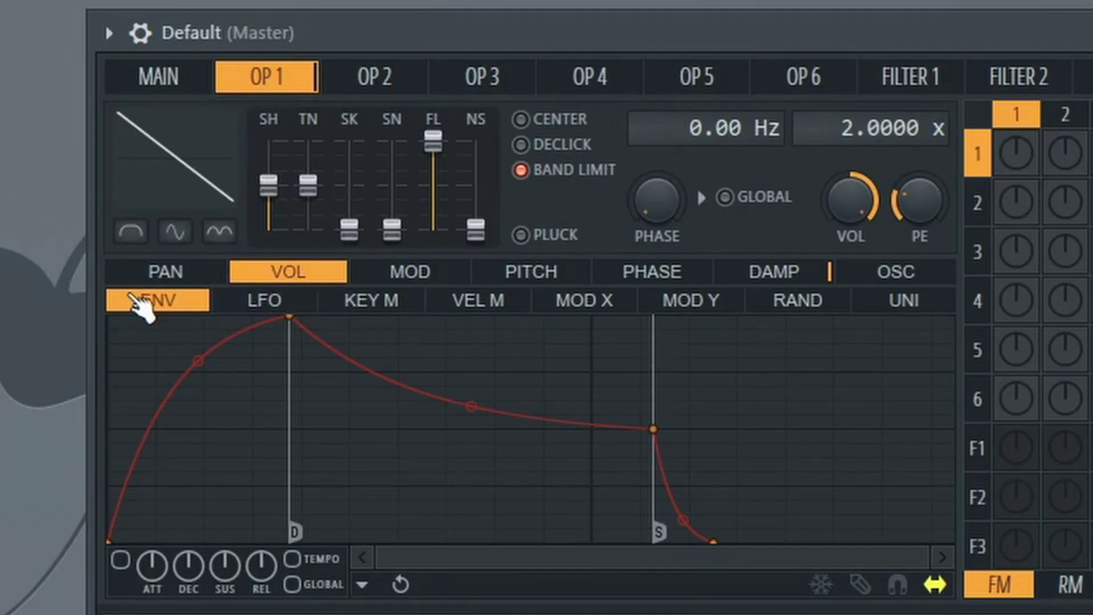
click(119, 561)
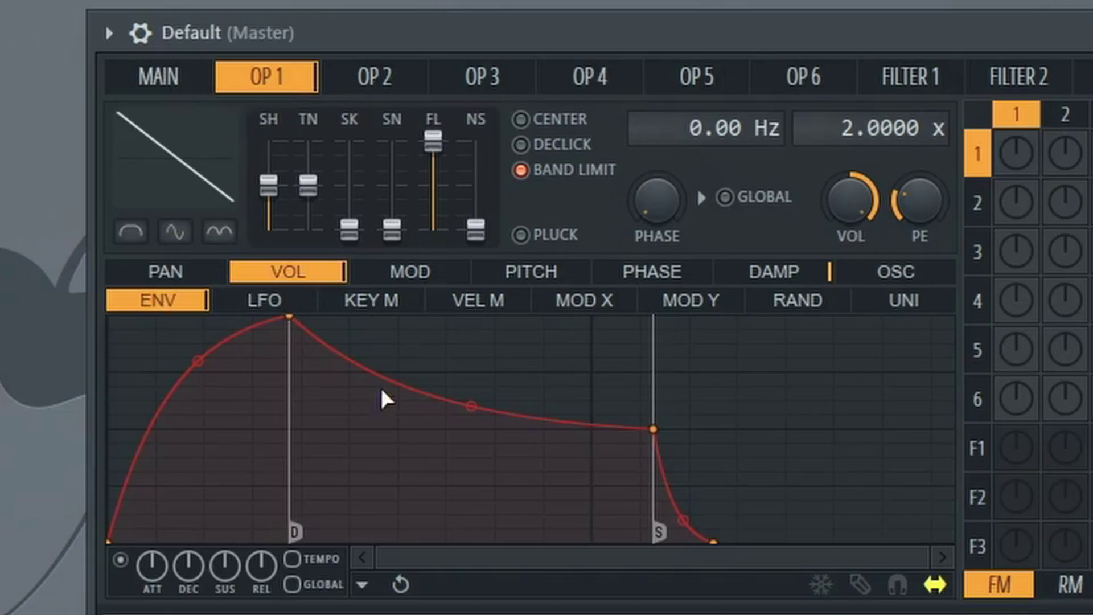
drag(301, 321, 592, 379)
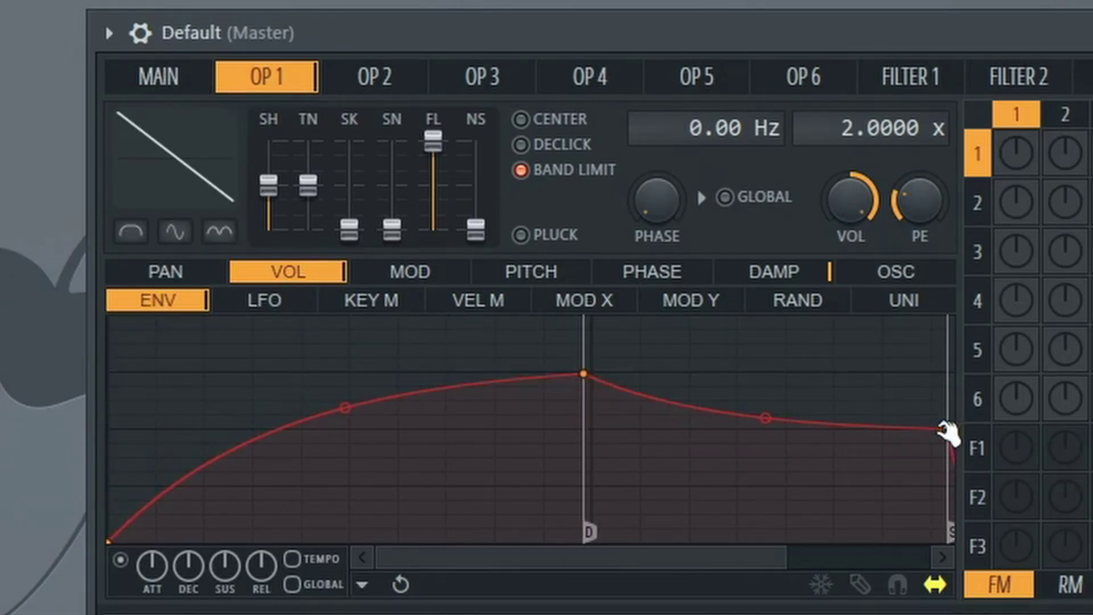
mouse_move(948, 429)
mouse_down()
mouse_move(947, 373)
mouse_move(879, 377)
mouse_up()
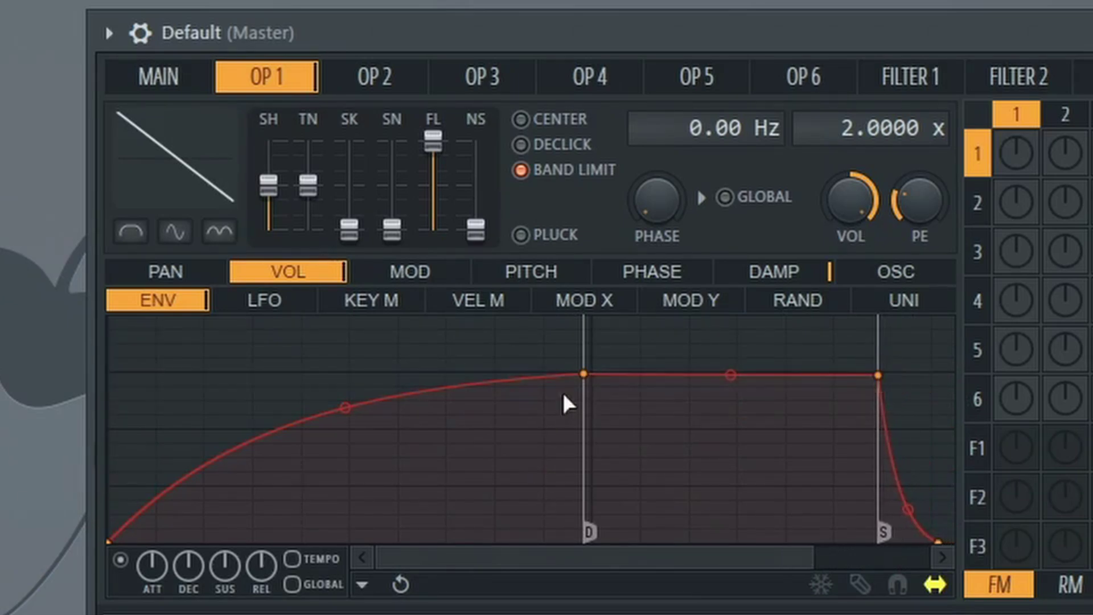
drag(585, 375, 581, 375)
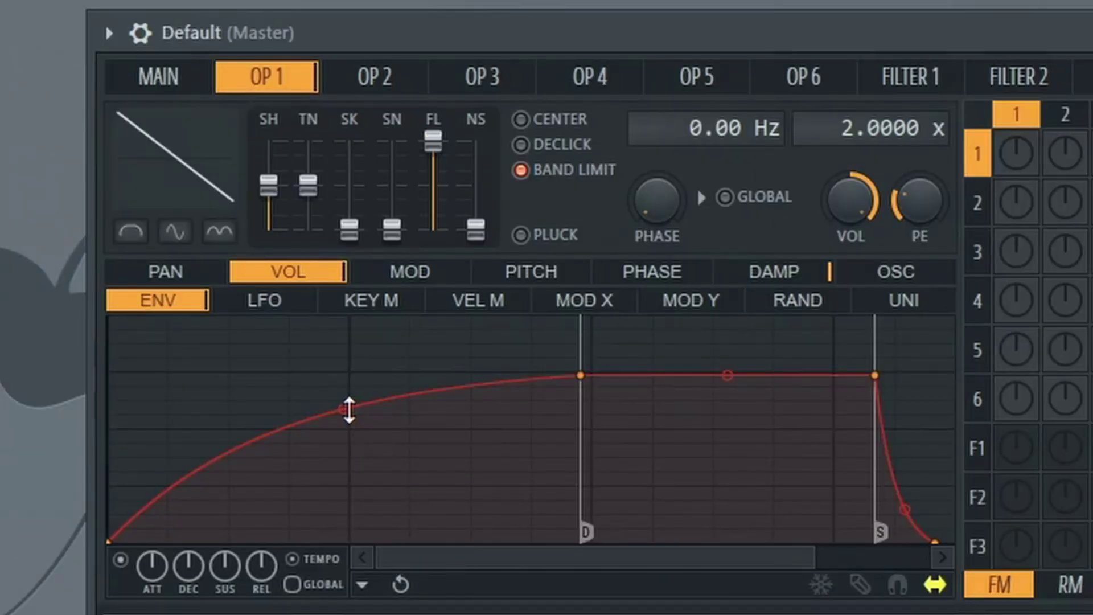
drag(349, 410, 344, 487)
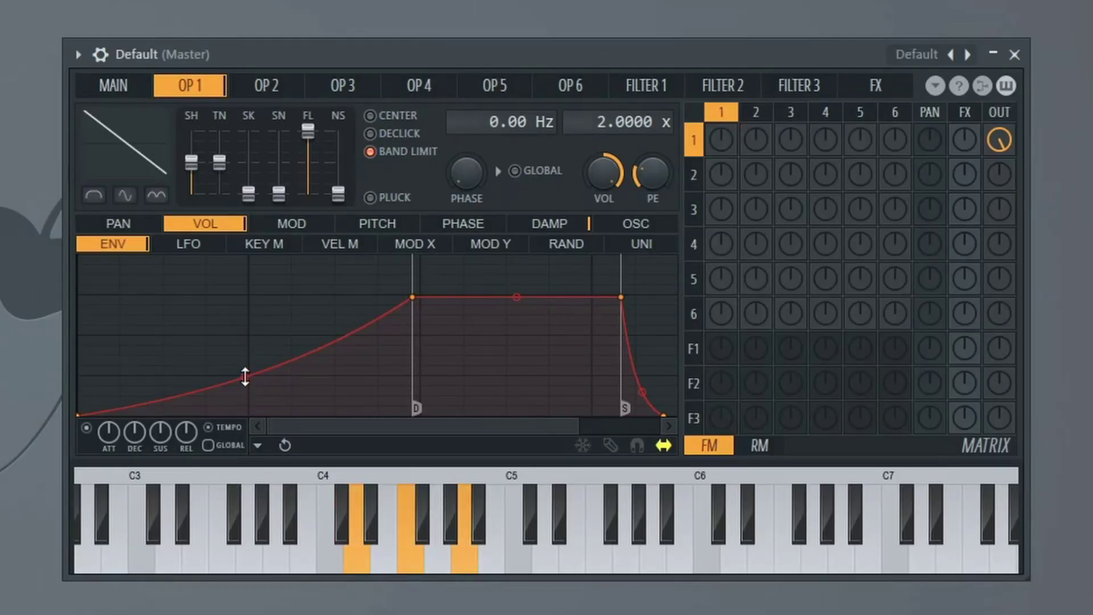
Bend OP 1's envelope attack back to a soft concave curve and lower the D point slightly
drag(245, 377, 244, 319)
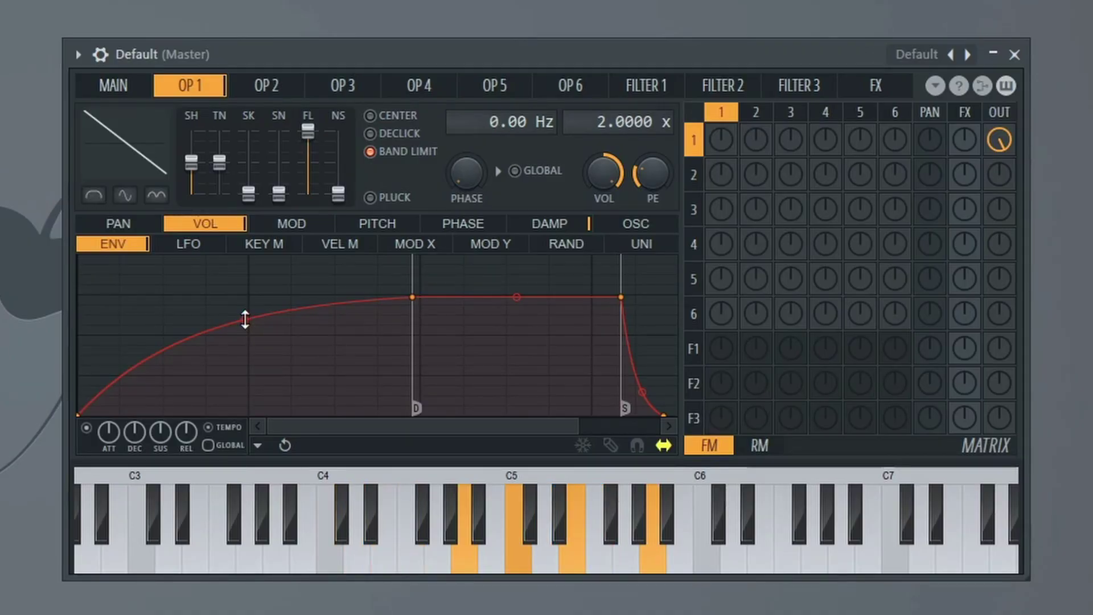
drag(245, 319, 245, 330)
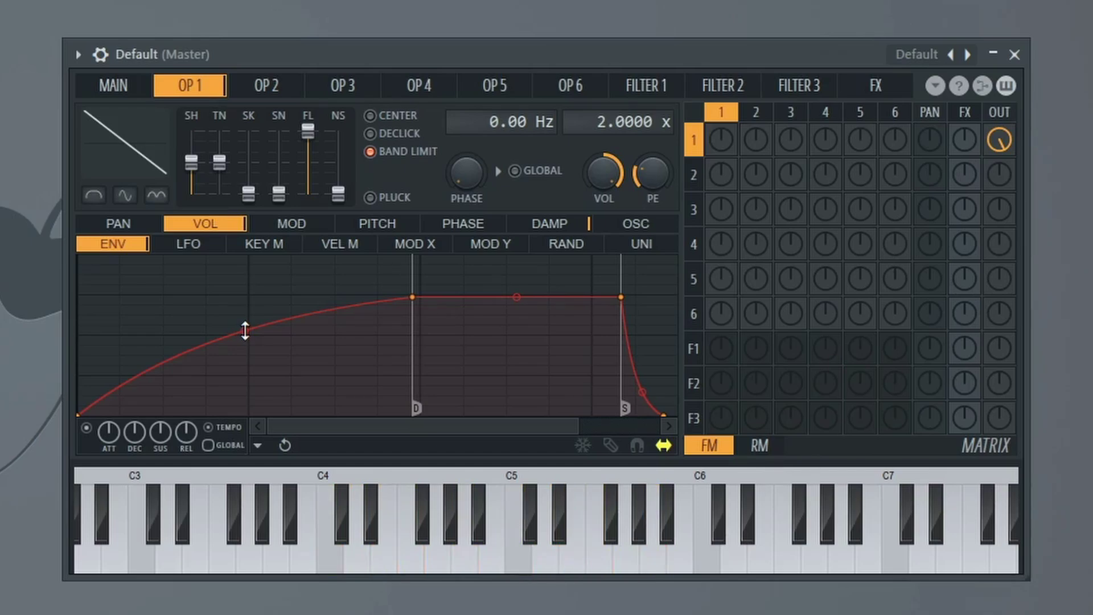
drag(412, 297, 413, 307)
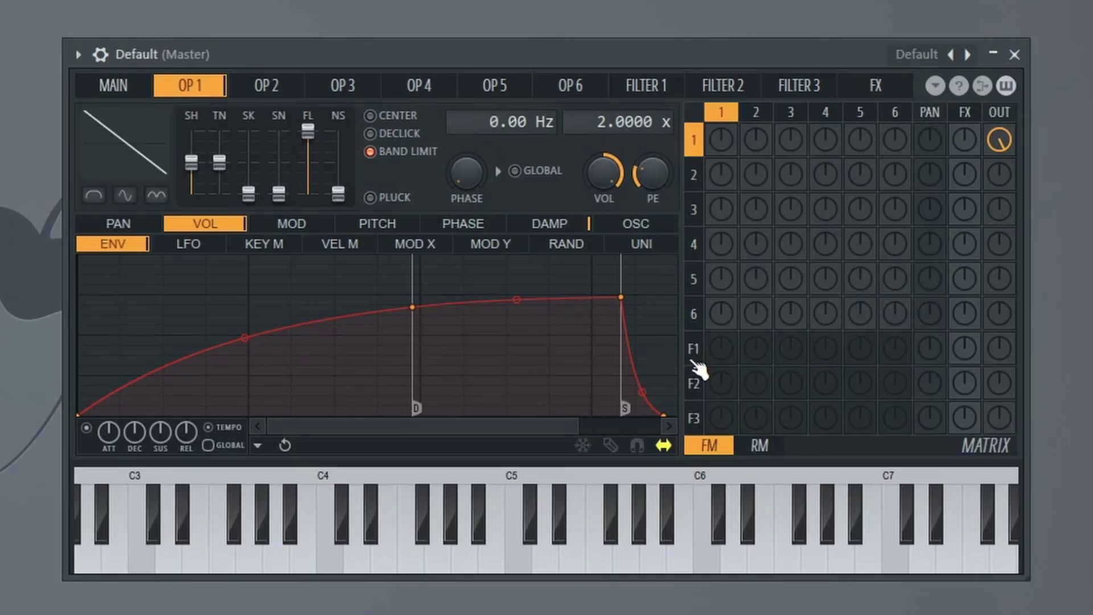
In the matrix, send operator 1 into F1, F1 to OUT, and turn off operator 1's direct OUT
mouse_move(720, 350)
mouse_down()
mouse_move(720, 324)
mouse_move(720, 349)
mouse_up()
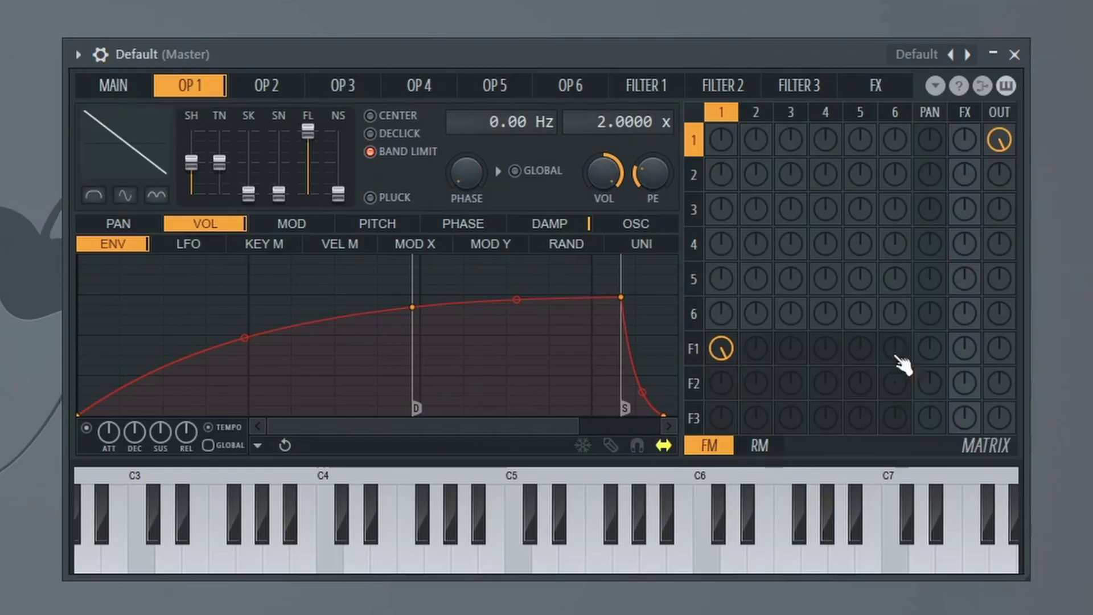
mouse_move(1000, 349)
mouse_down()
mouse_move(1000, 333)
mouse_move(1000, 361)
mouse_up()
drag(1000, 141, 1001, 149)
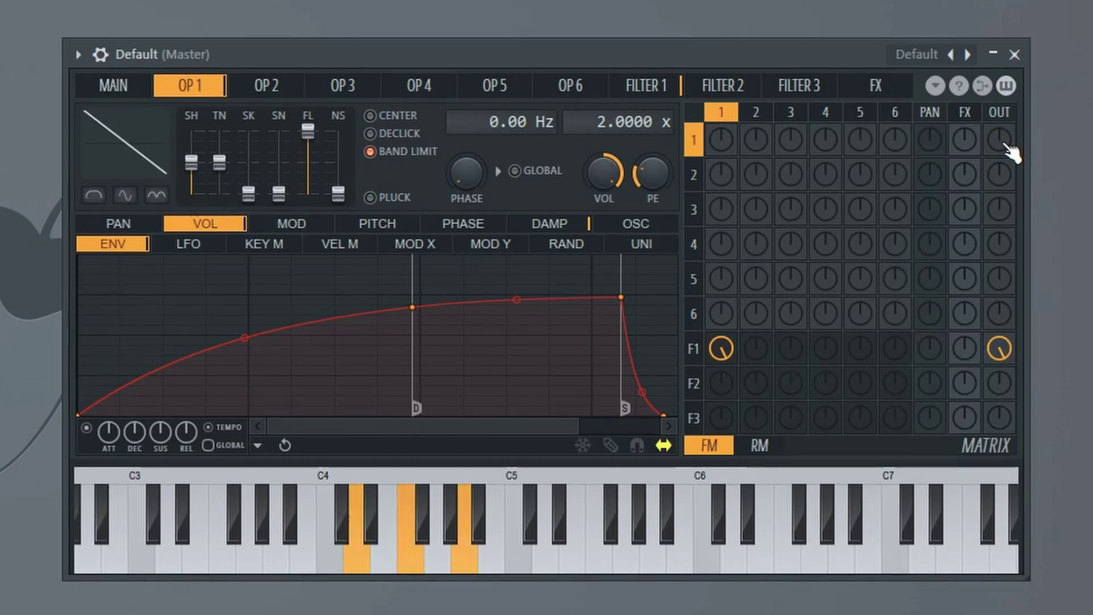
On the FILTER 1 page, sweep the CUT knob and leave it at about twelve o'clock
click(665, 86)
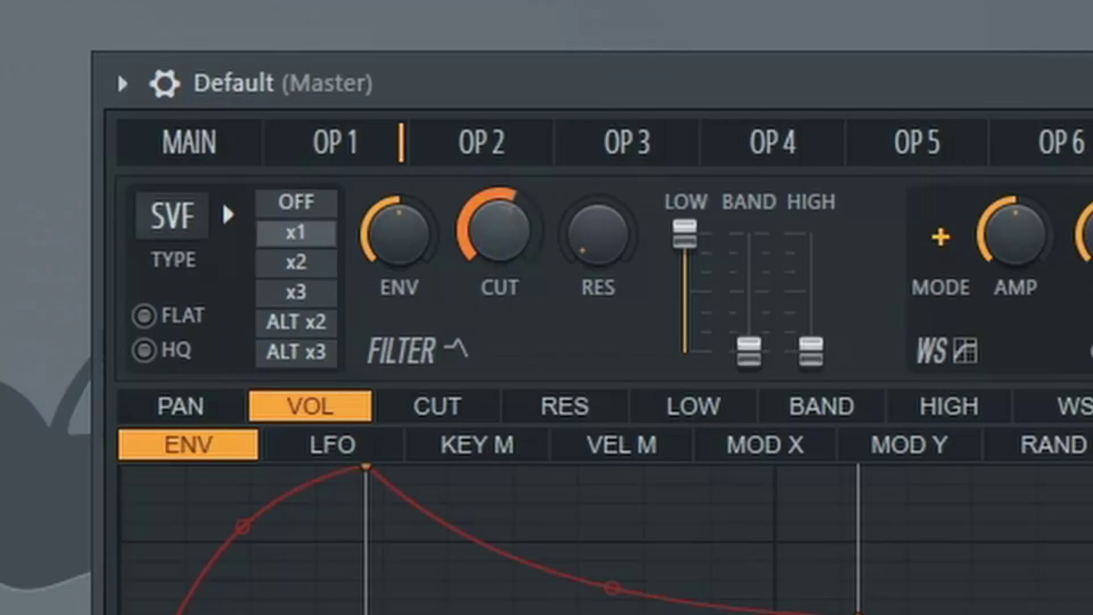
drag(278, 136, 278, 100)
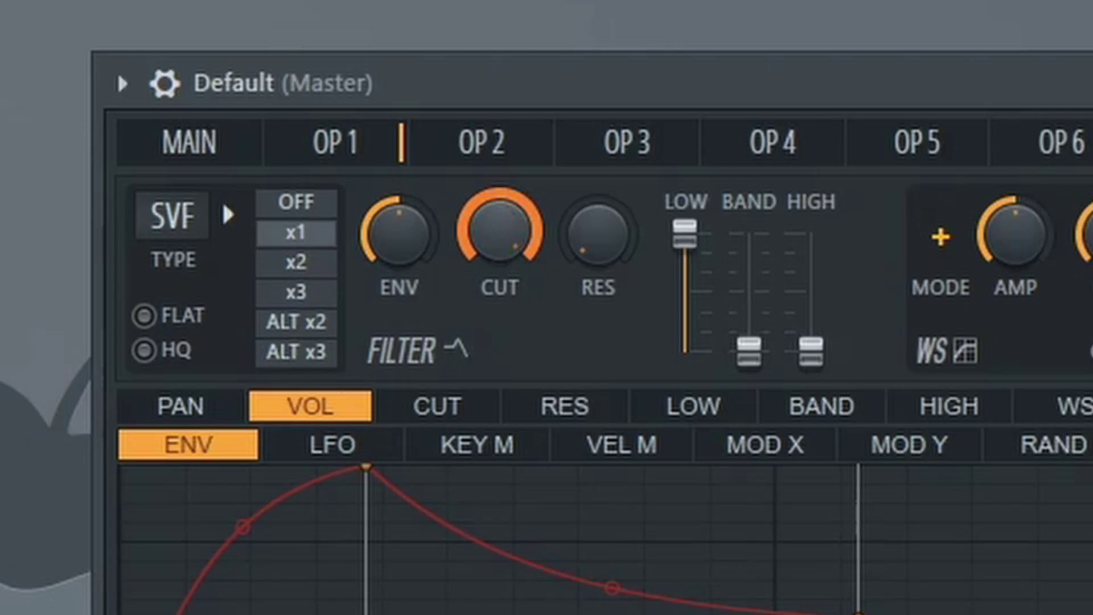
drag(499, 230, 499, 276)
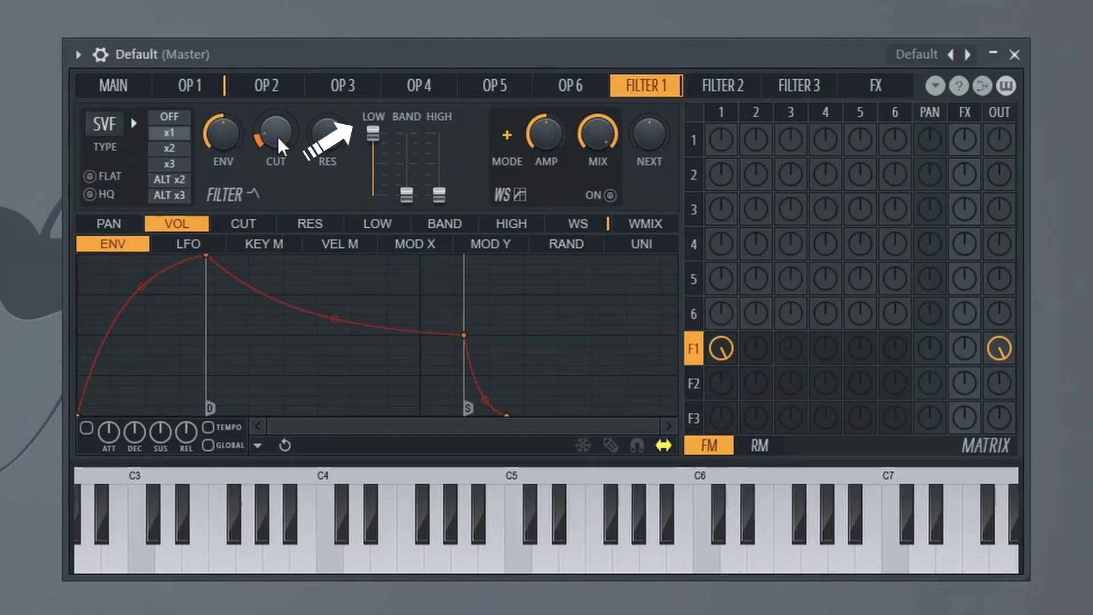
drag(278, 136, 278, 108)
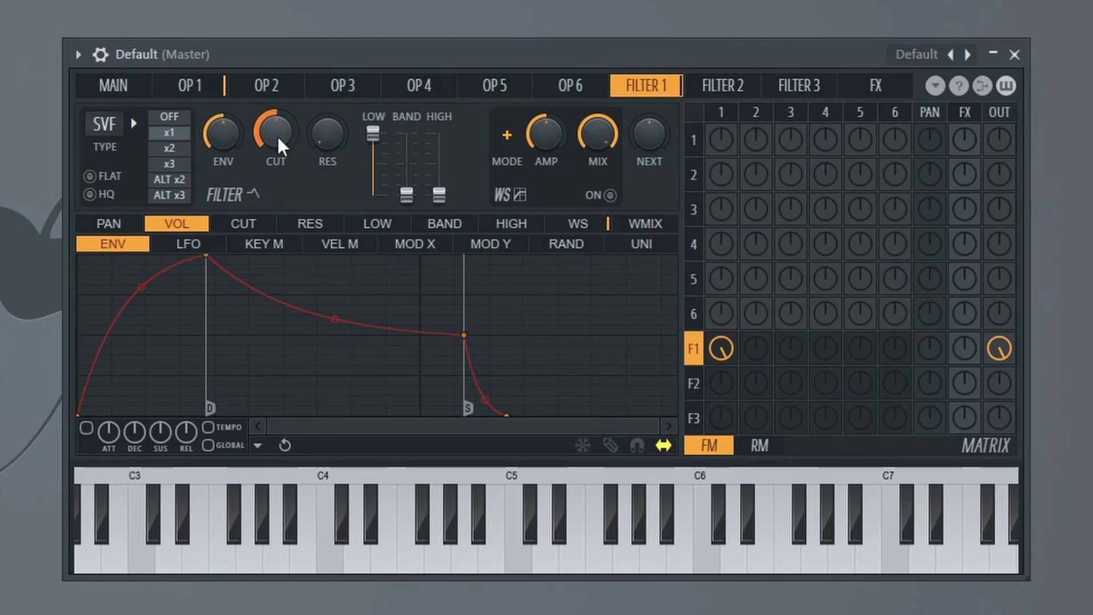
Enable Filter 1's tempo-synced cutoff envelope and move its peak later and lower
click(242, 226)
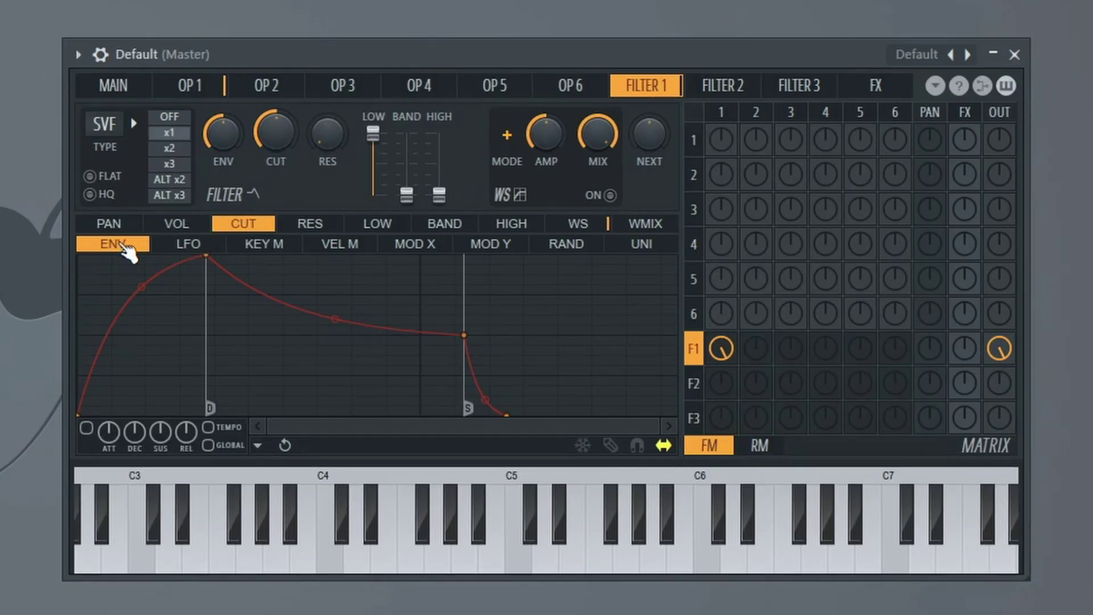
click(86, 428)
drag(213, 261, 417, 337)
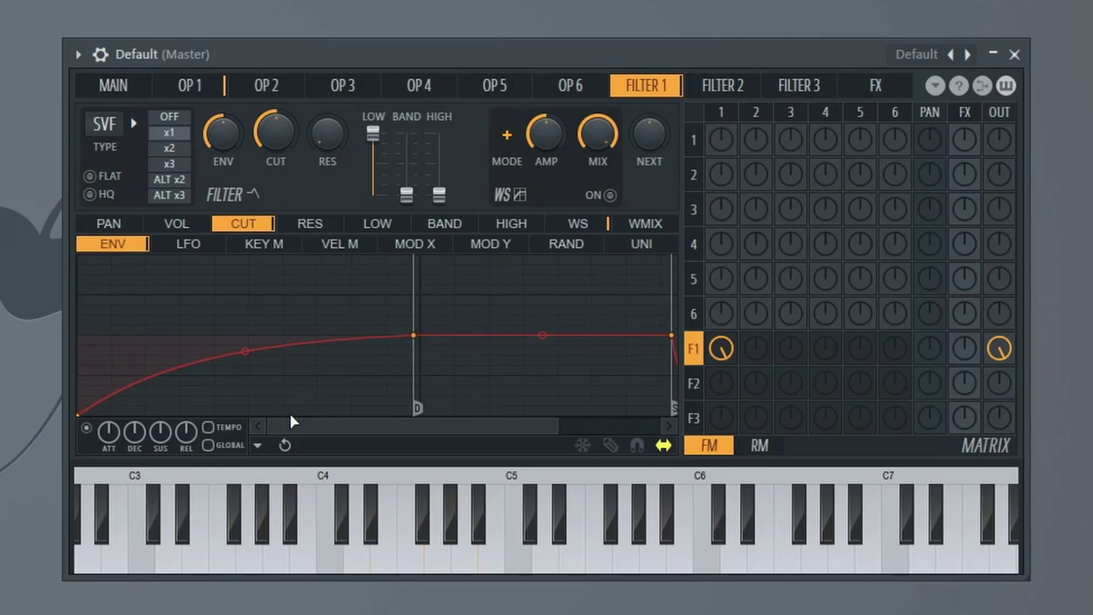
click(208, 427)
Fine-tune the cutoff envelope's decay point and attack curve, then lower the CUT knob slightly
mouse_move(413, 341)
mouse_down()
mouse_move(404, 363)
mouse_move(407, 353)
mouse_up()
drag(525, 344, 524, 336)
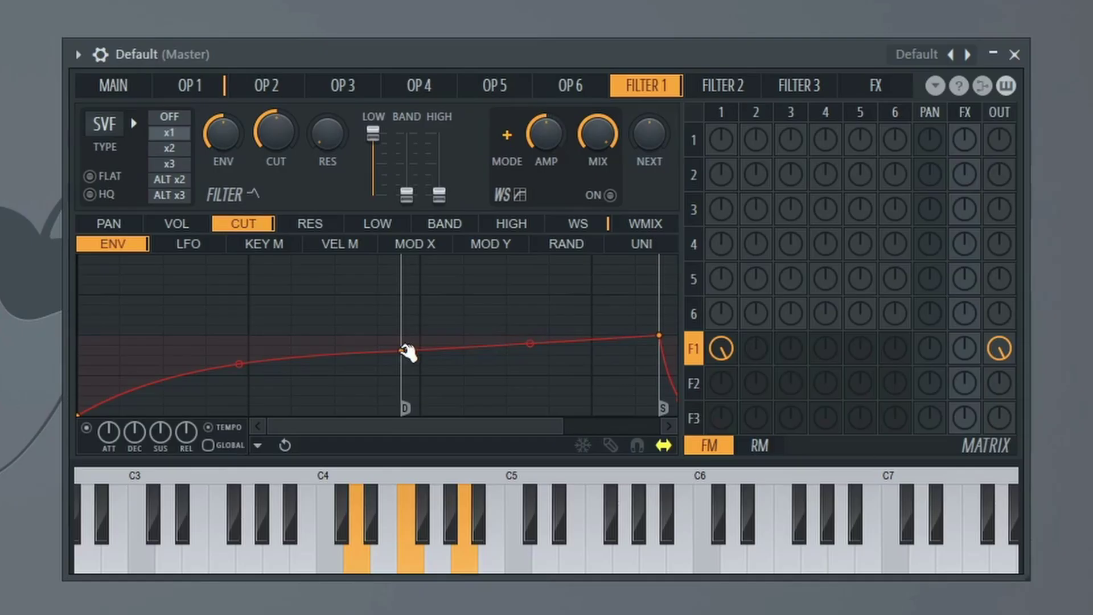
drag(408, 352, 404, 344)
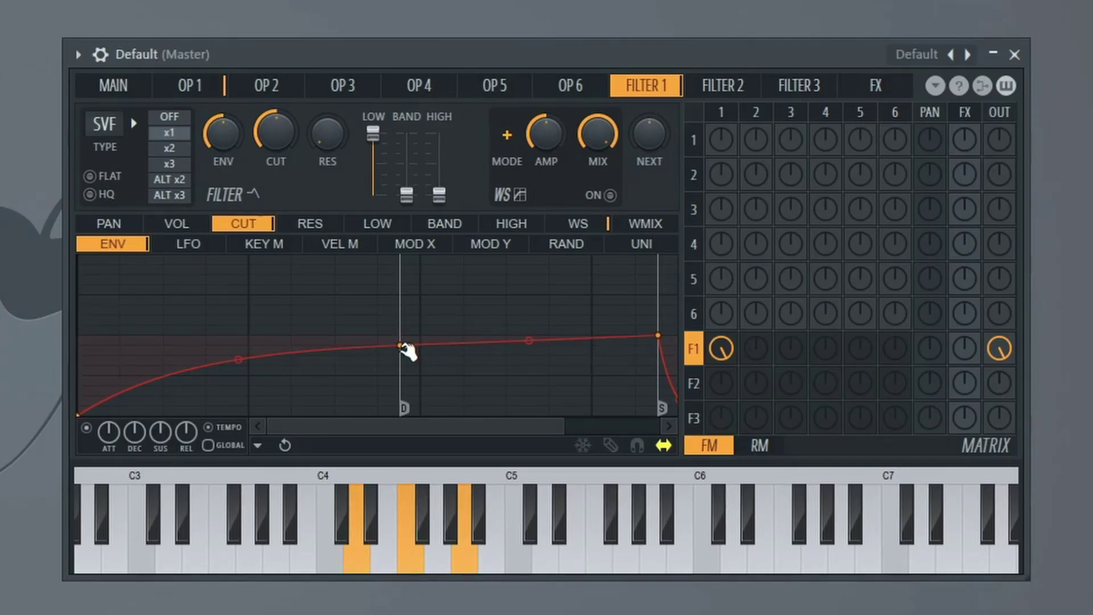
mouse_move(239, 359)
mouse_down()
mouse_move(238, 399)
mouse_move(239, 359)
mouse_up()
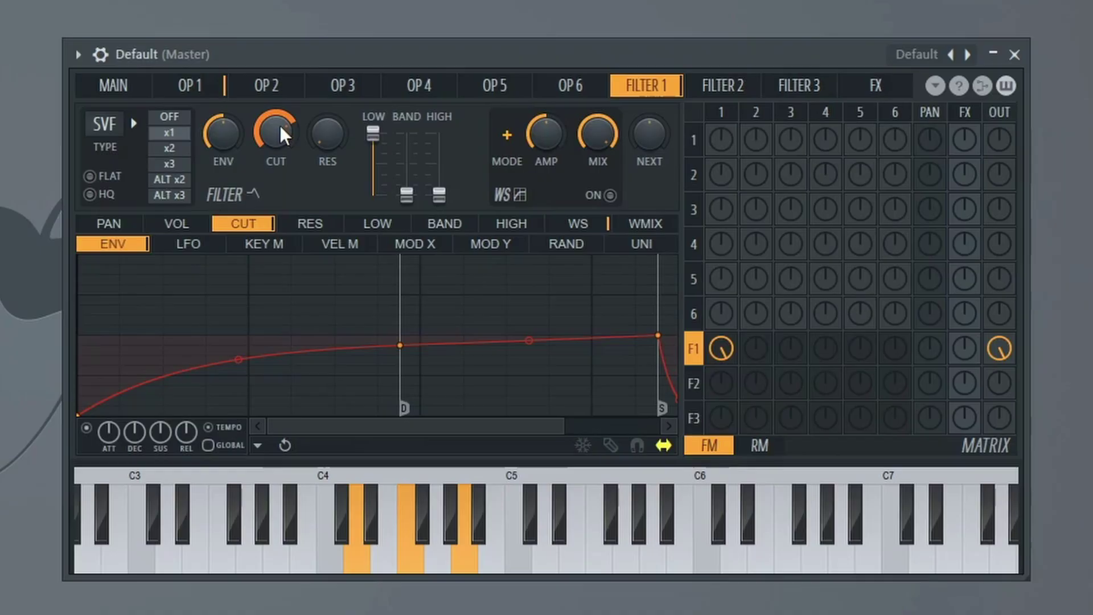
drag(279, 125, 279, 126)
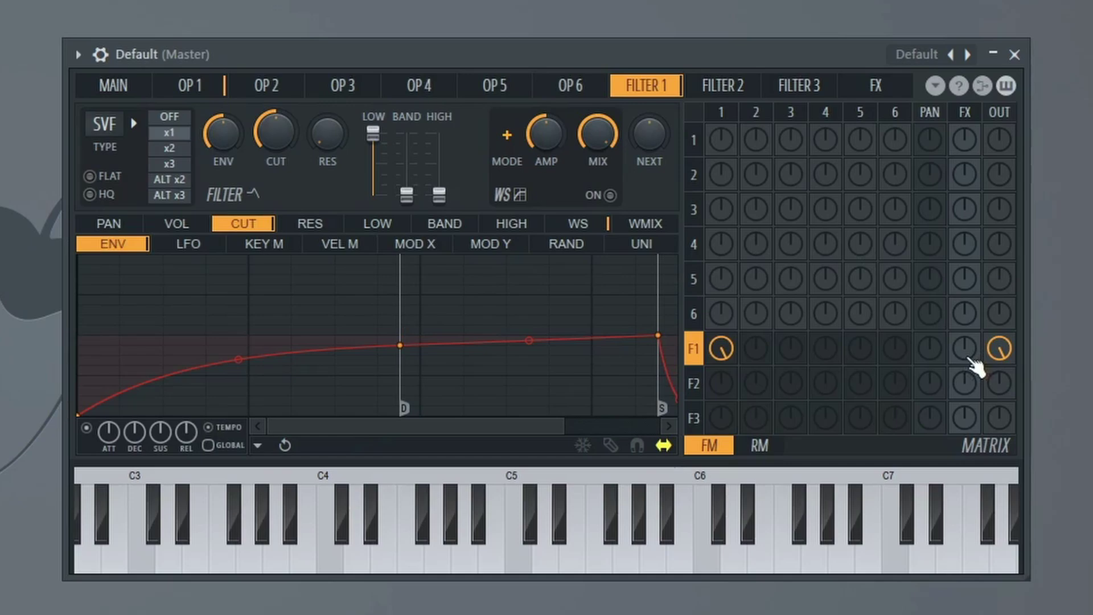
Turn up the F1 row FX knob and drag the FX page's ORD value from 4 to 0
drag(968, 352, 968, 325)
click(880, 87)
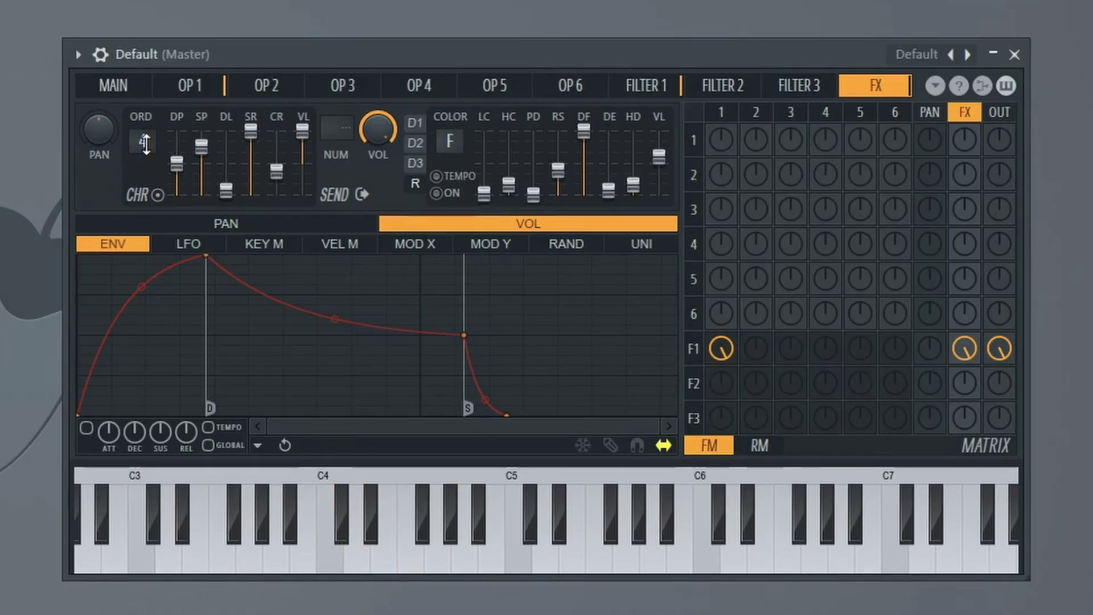
drag(145, 143, 146, 157)
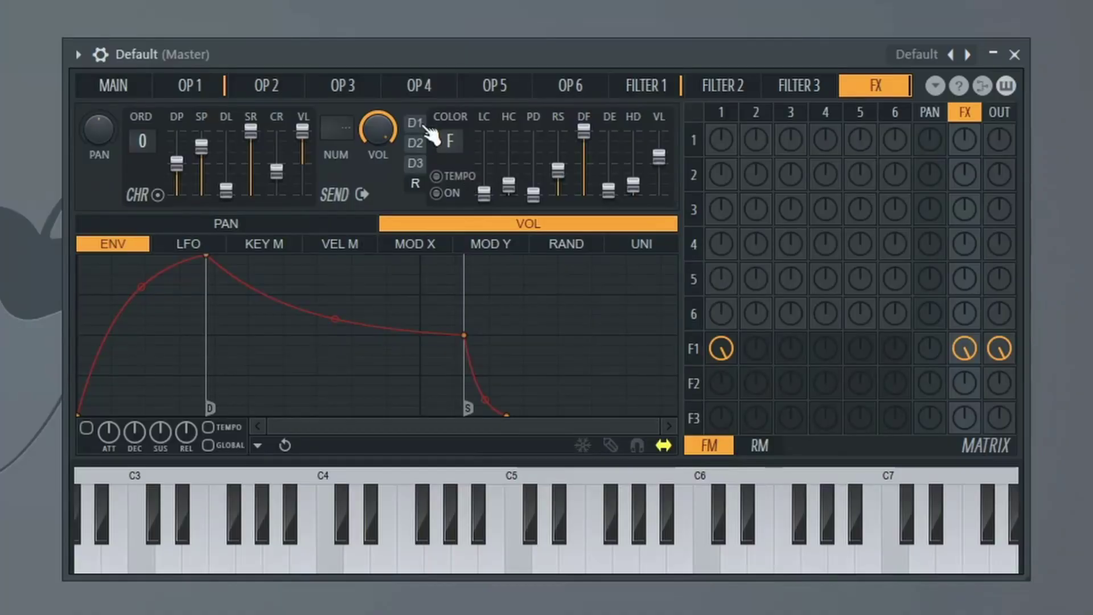
On the reverb tab, set HD to 2.3 kHz, raise DE and lower DF
click(418, 142)
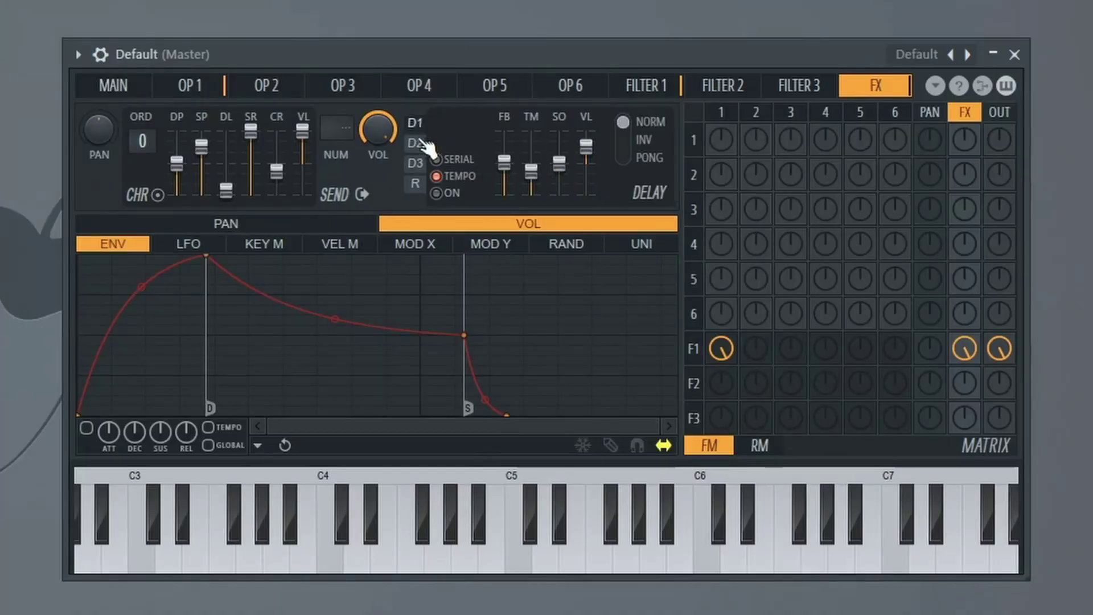
click(416, 185)
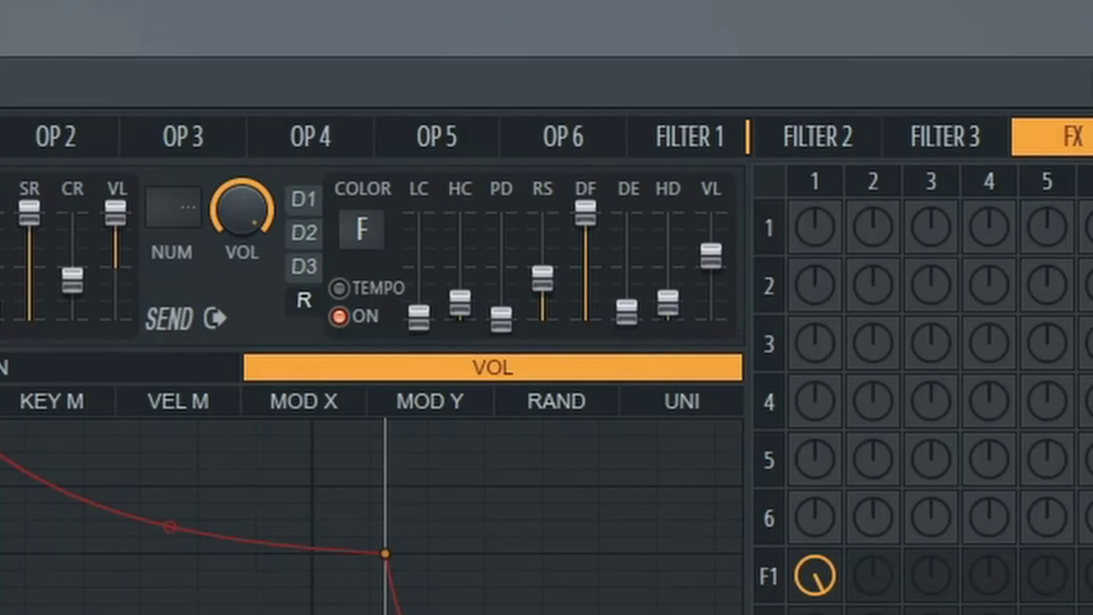
drag(667, 302, 668, 317)
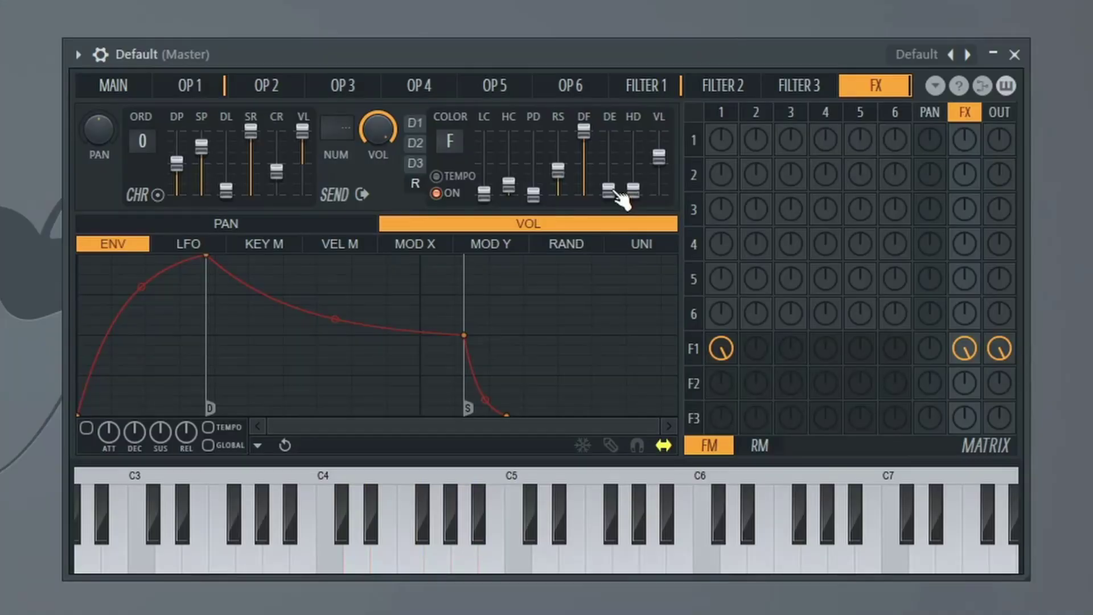
drag(608, 187, 608, 179)
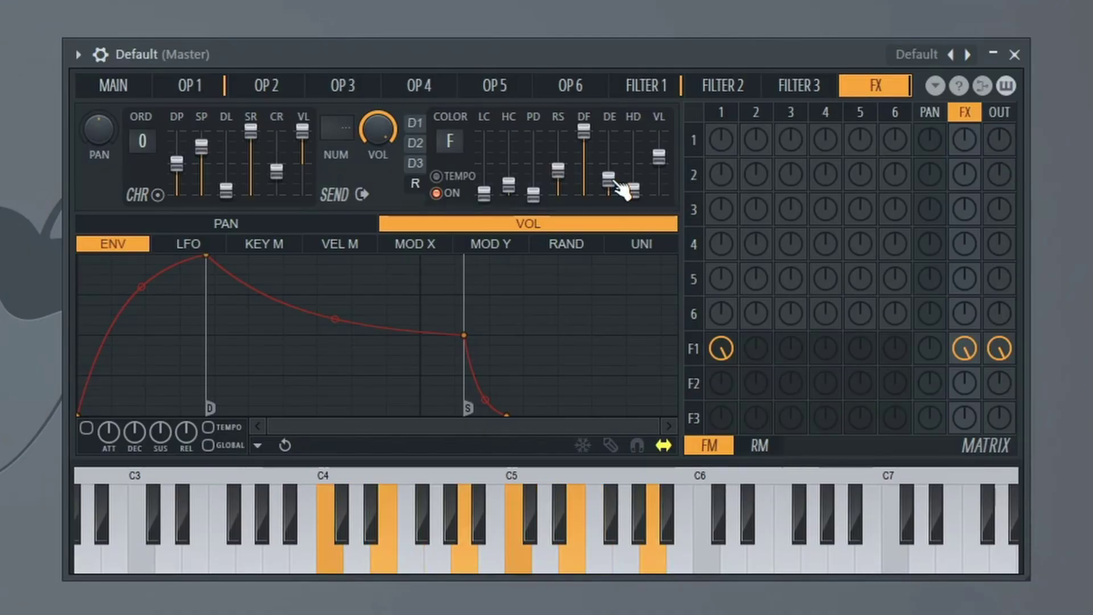
drag(583, 132, 583, 178)
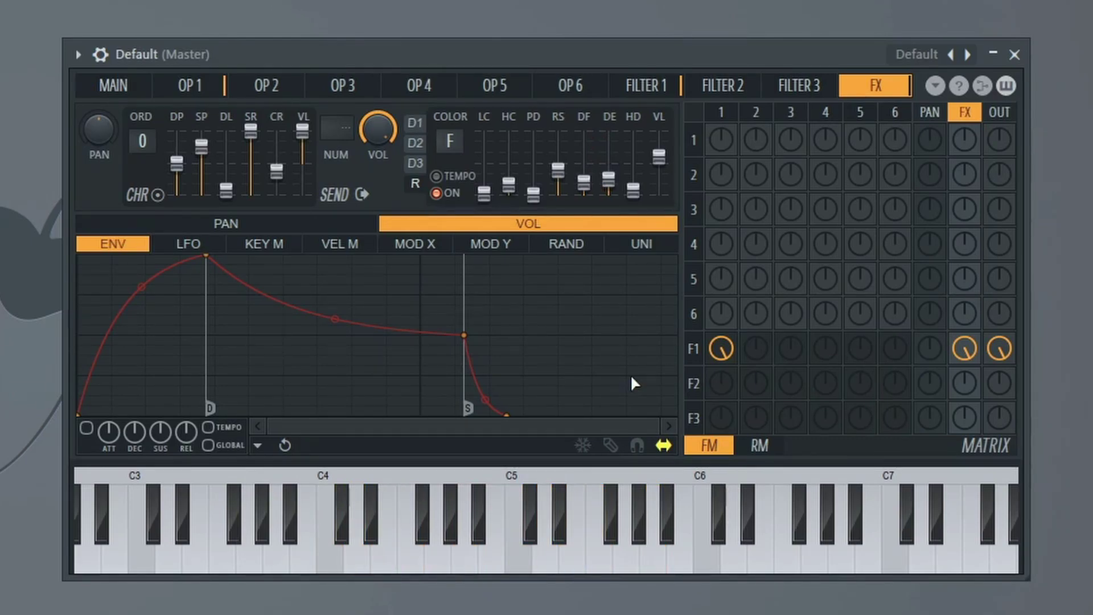
Enable the LFO on operator 1's PITCH page
click(192, 86)
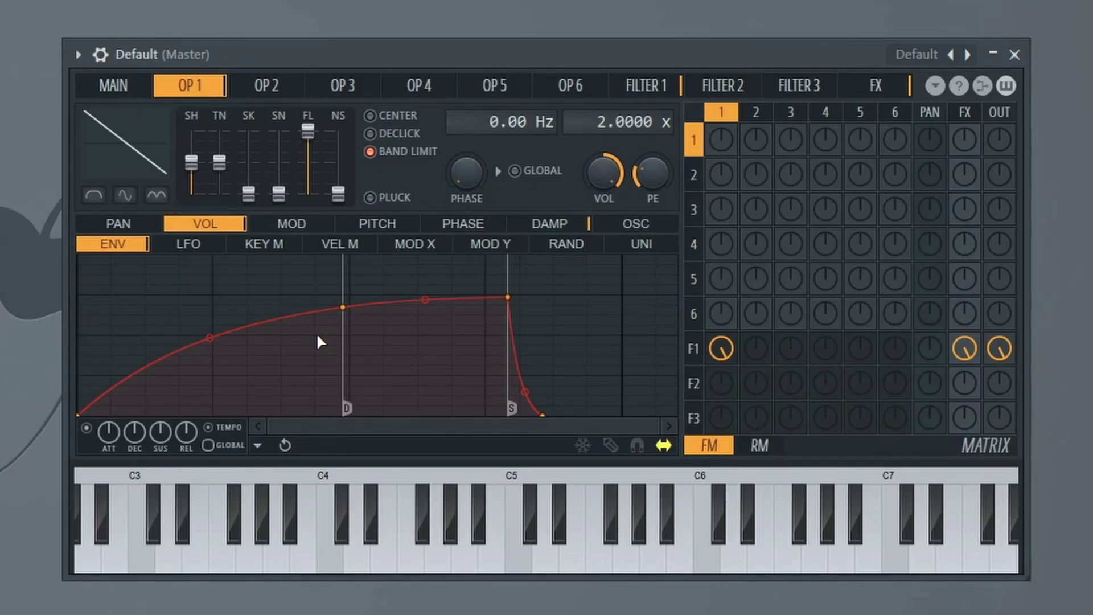
click(378, 224)
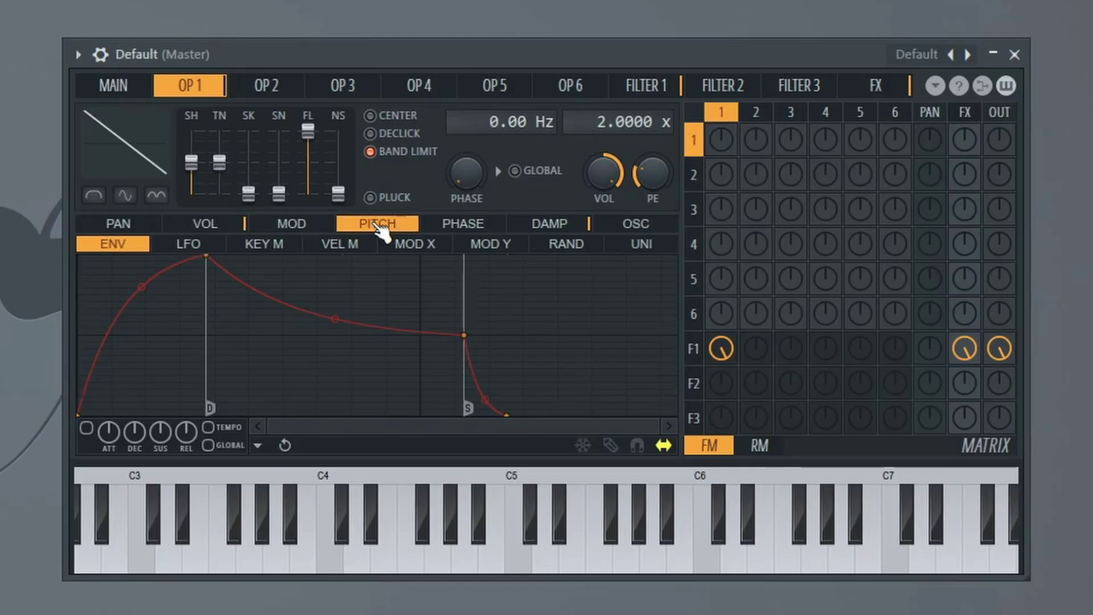
click(191, 251)
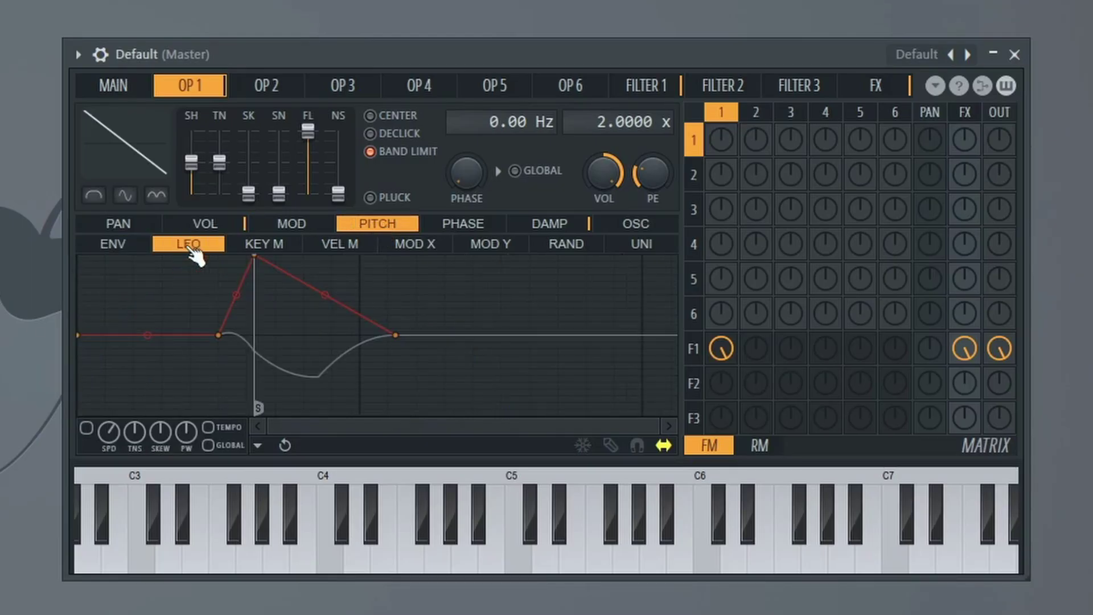
click(87, 428)
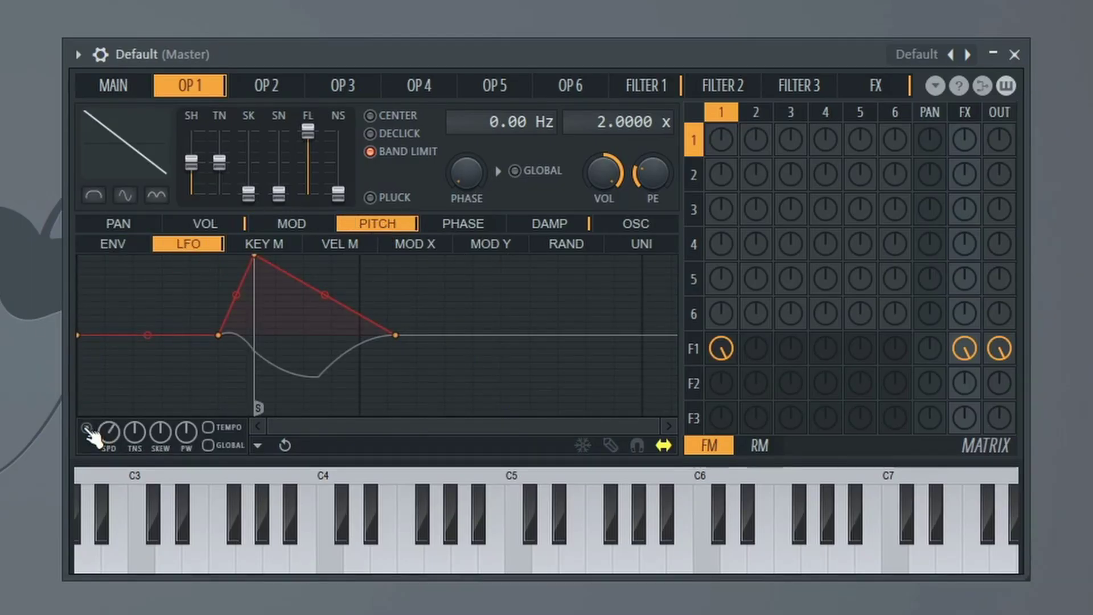
Delete the extra LFO points and raise the line into a triangle wave
right_click(393, 333)
click(413, 367)
right_click(254, 258)
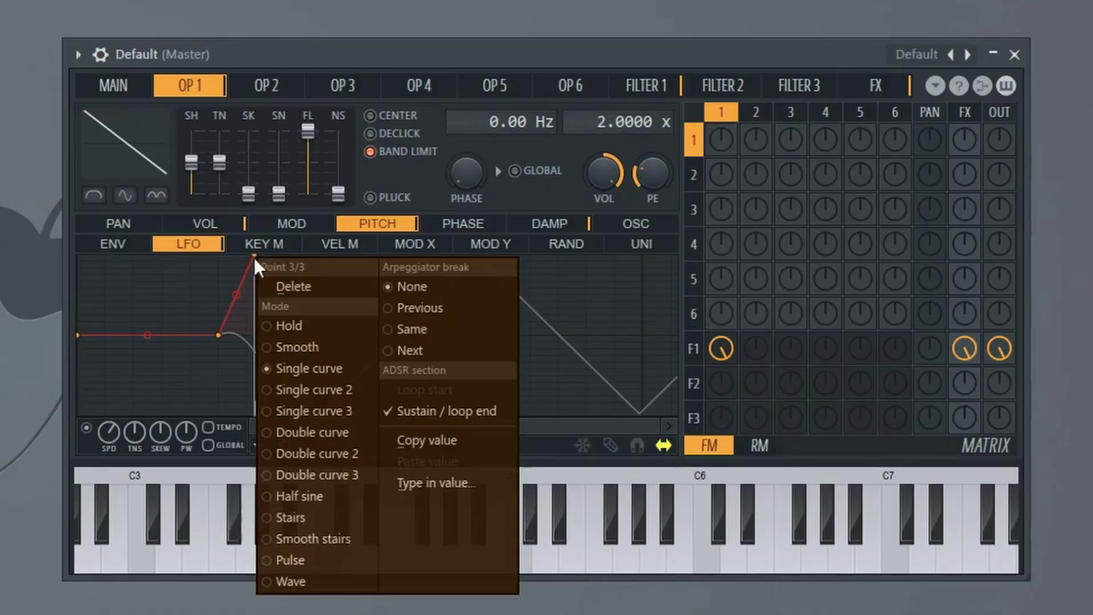
click(302, 289)
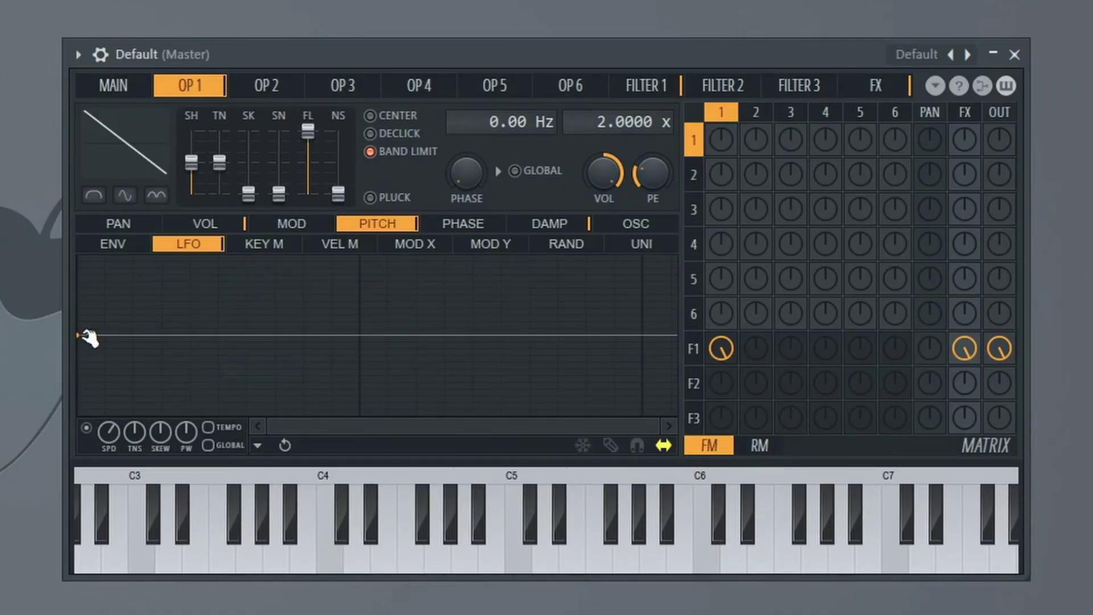
drag(89, 338, 80, 305)
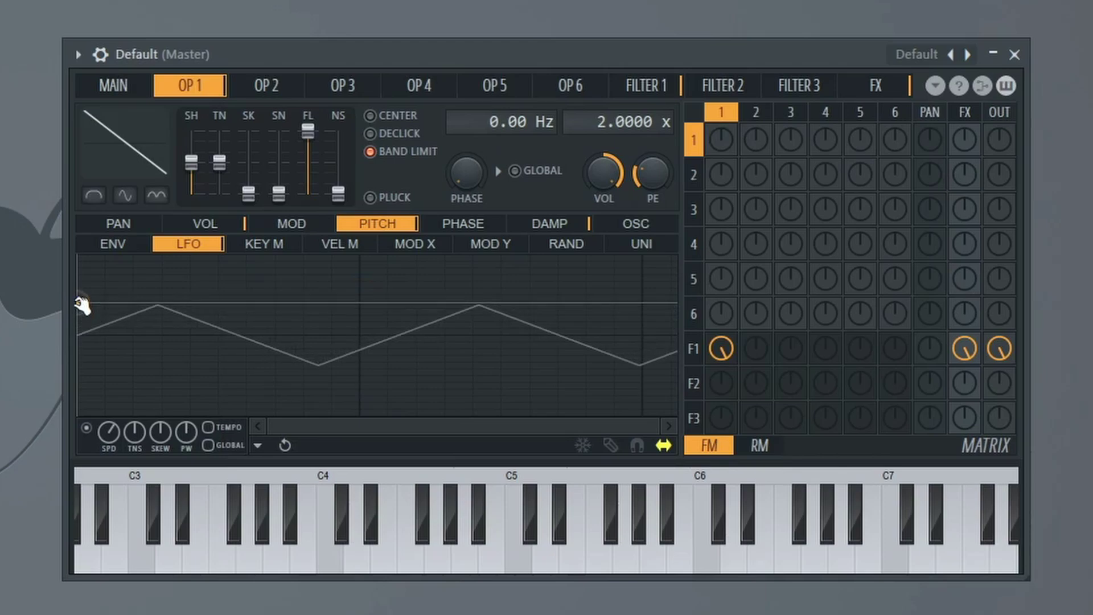
Tick TEMPO on the pitch LFO, shift its phase and turn SPD up slightly
click(208, 427)
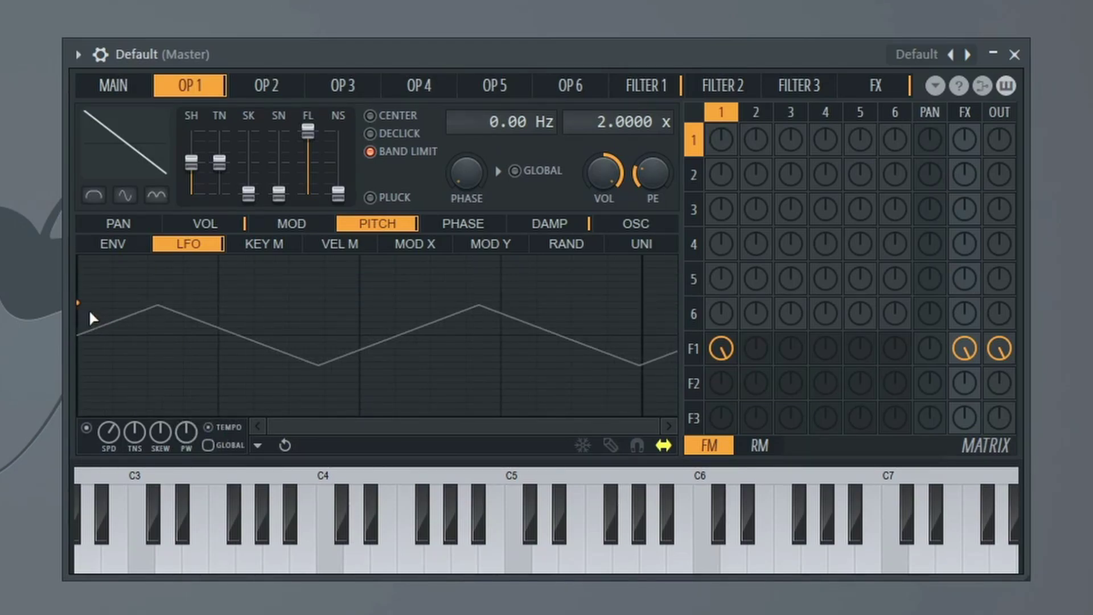
drag(146, 330, 75, 345)
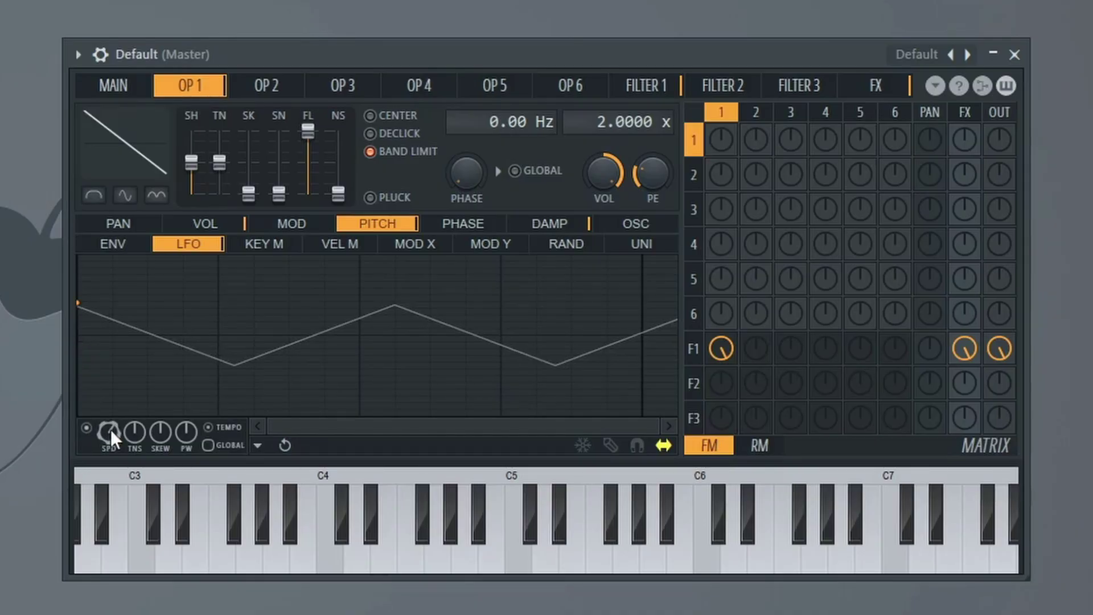
drag(111, 430, 111, 421)
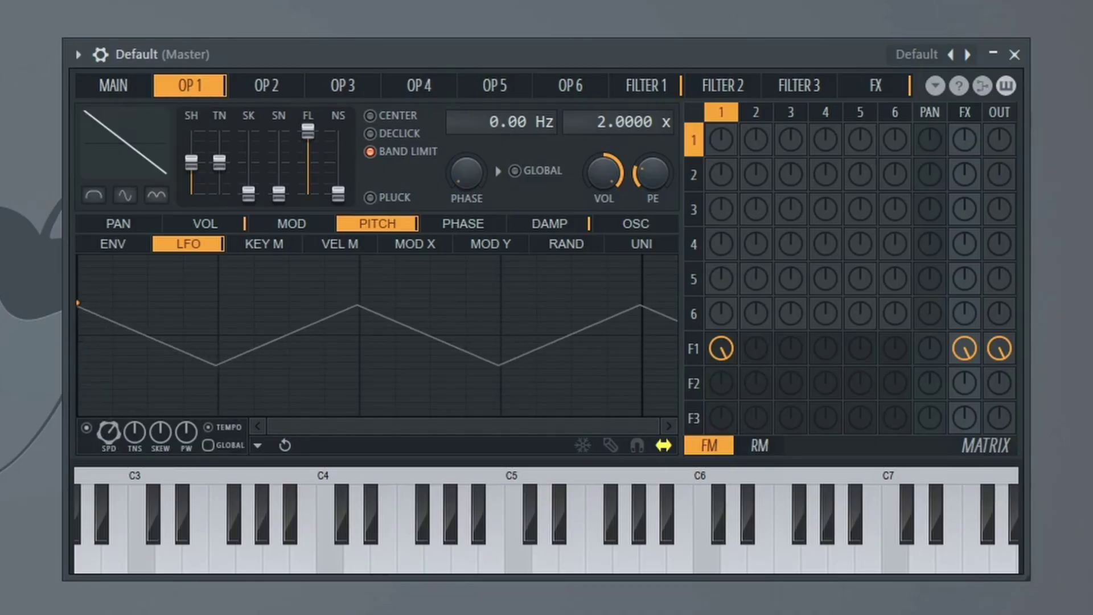
drag(188, 329, 191, 305)
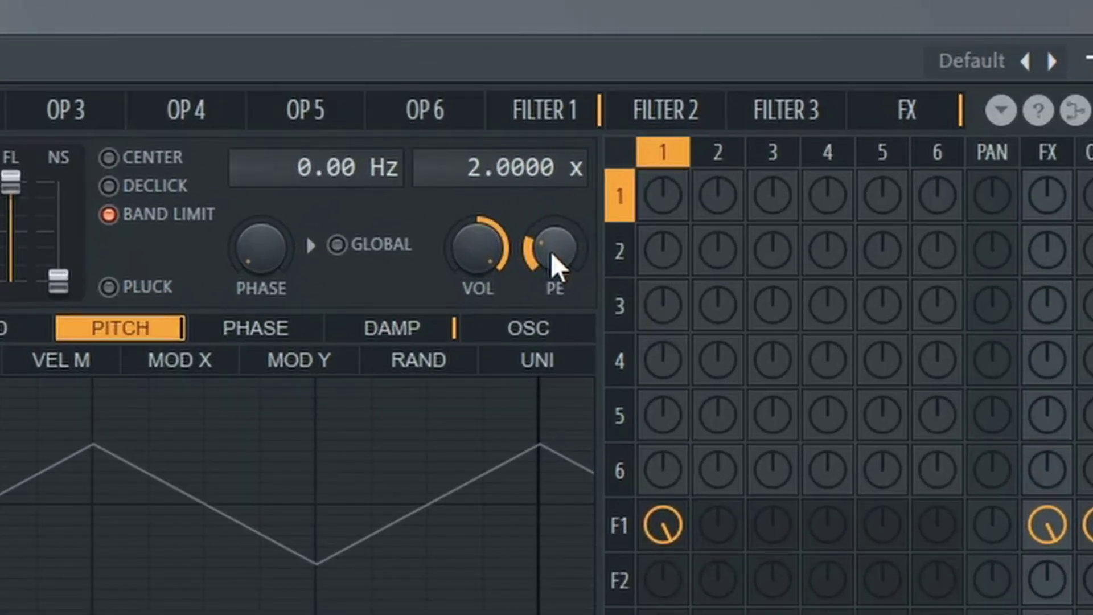
Lower operator 1's pitch modulation depth to +20 cents for a subtle vibrato
drag(555, 266, 555, 293)
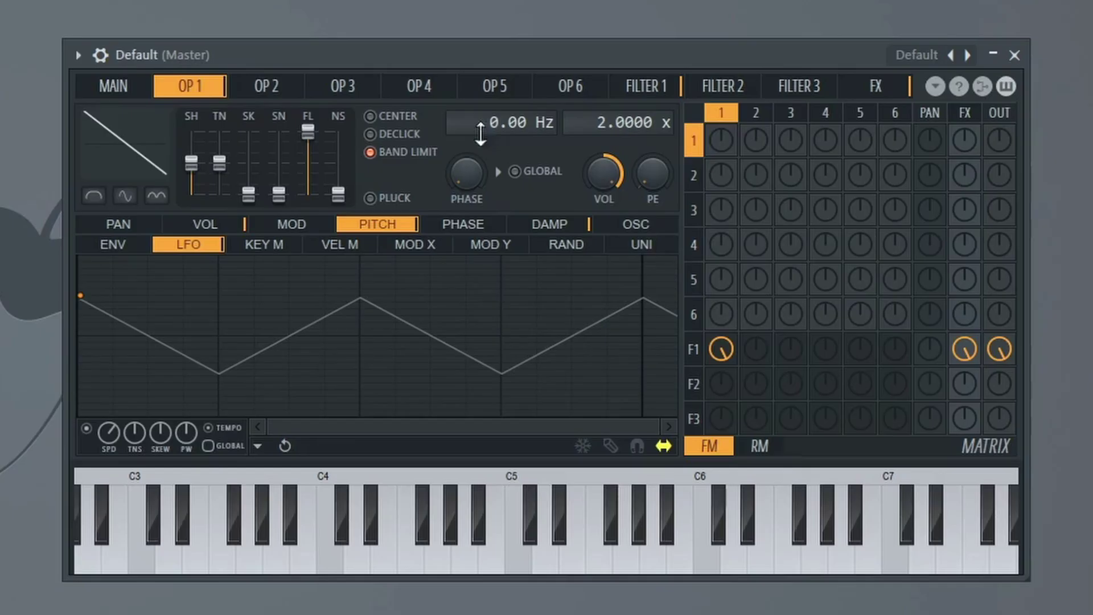
Show operator 1's volume envelope and lower the waveform shape from saw to a rounded sine
click(196, 225)
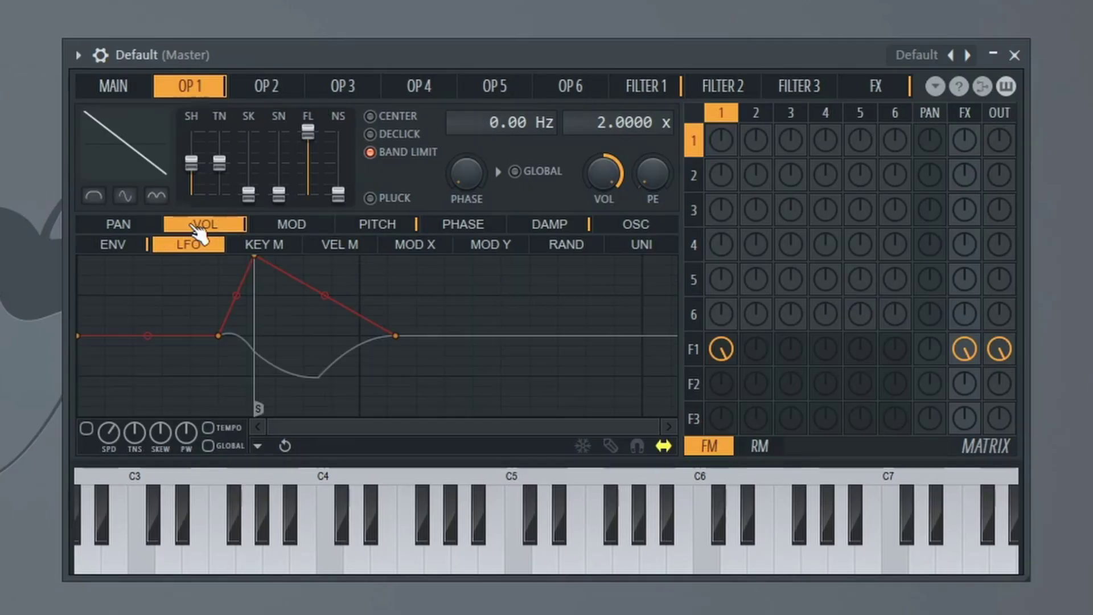
click(112, 244)
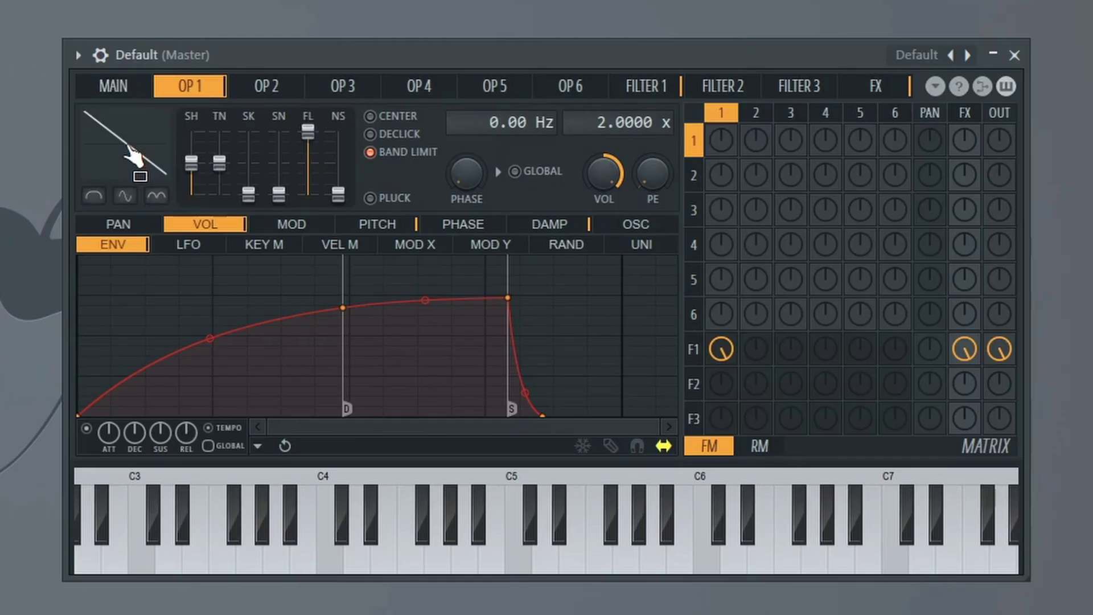
drag(134, 176, 134, 193)
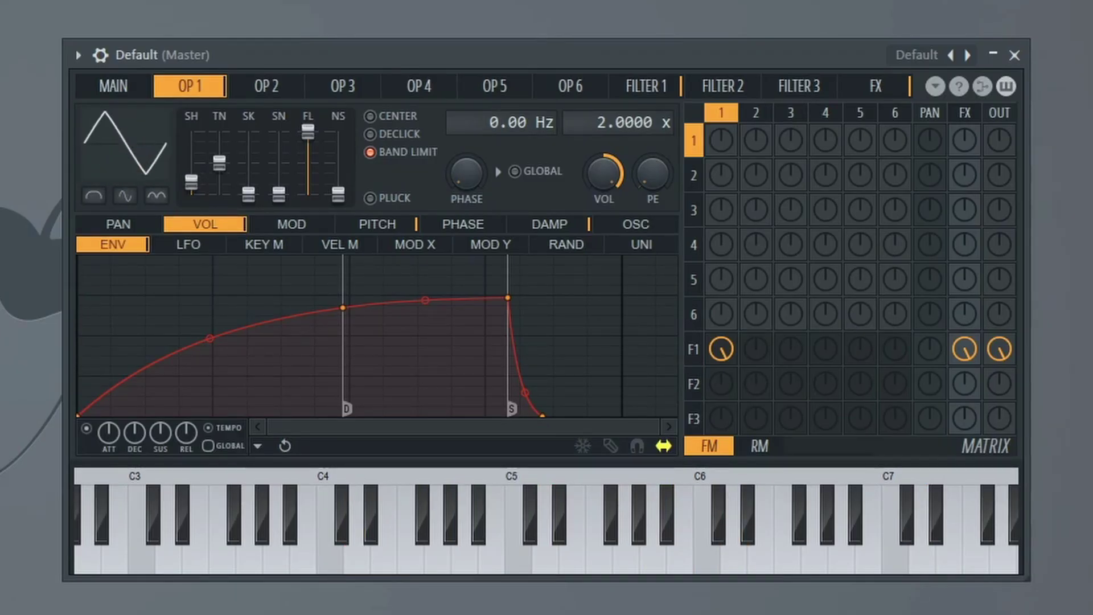
scroll(131, 150, down, 1)
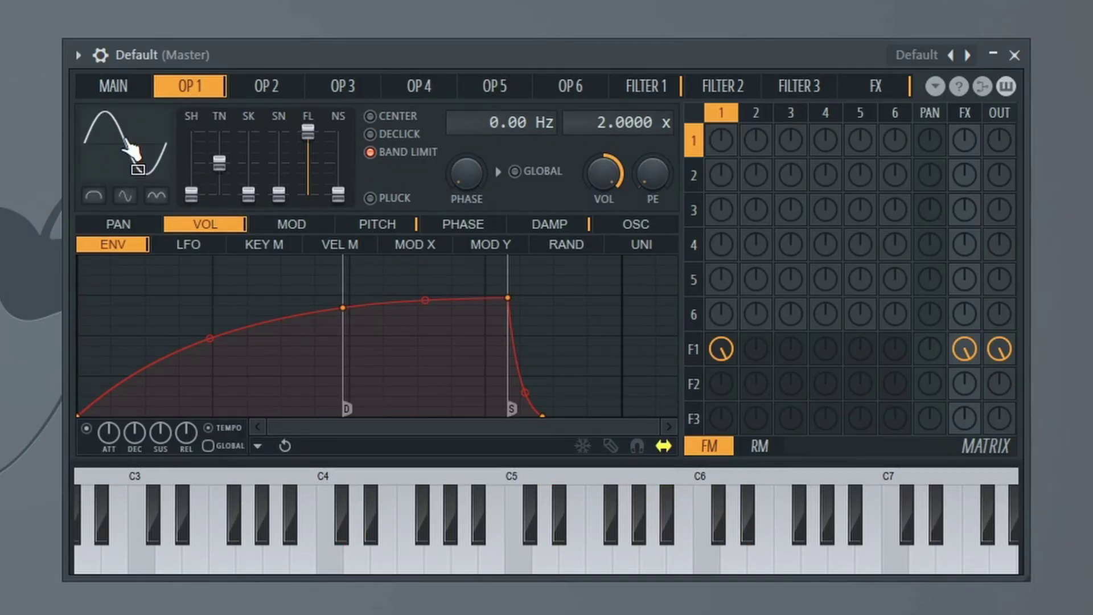